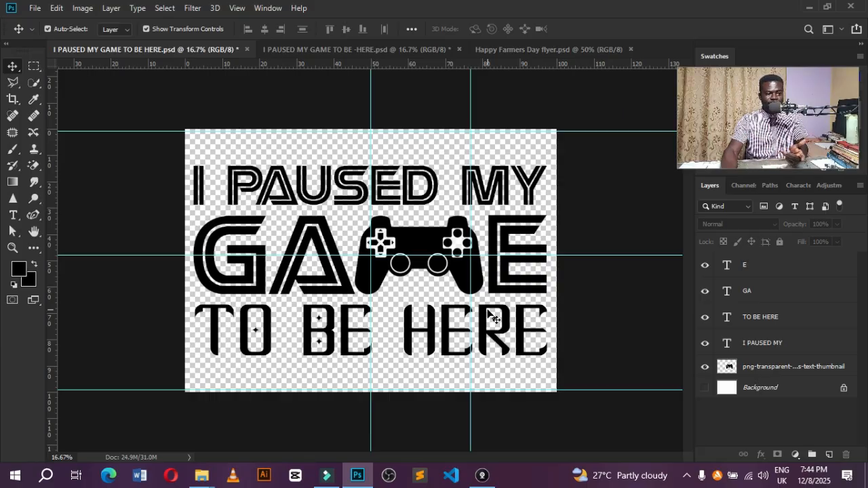
# Create a new A4 RGB document at 300 pixels/inch with a white background, named "I PAUSED MY GAME TO BE HERE".
pyautogui.click(293, 51)
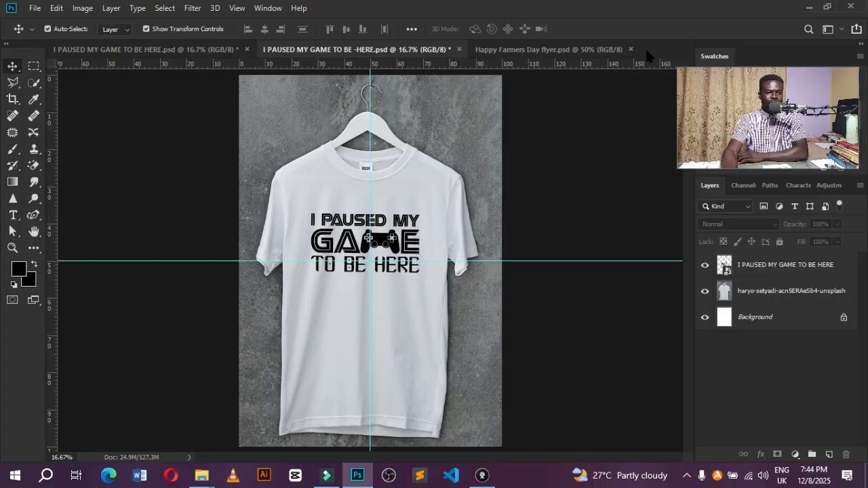
pyautogui.click(34, 8)
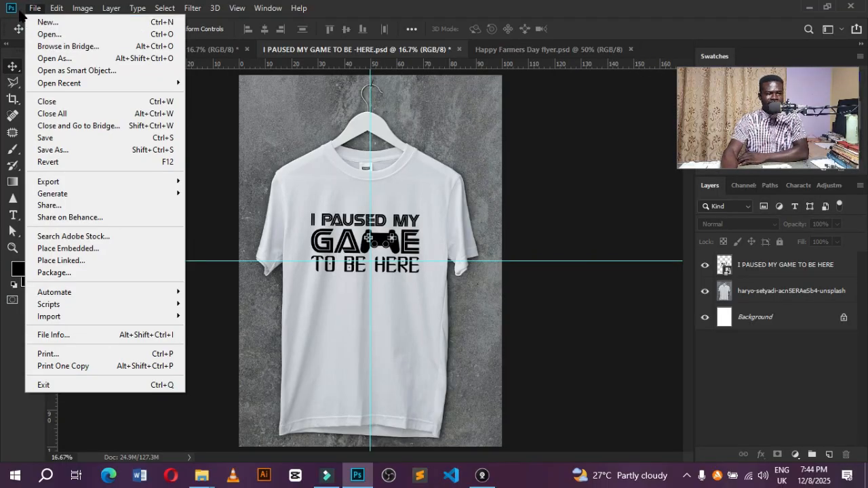
pyautogui.click(61, 27)
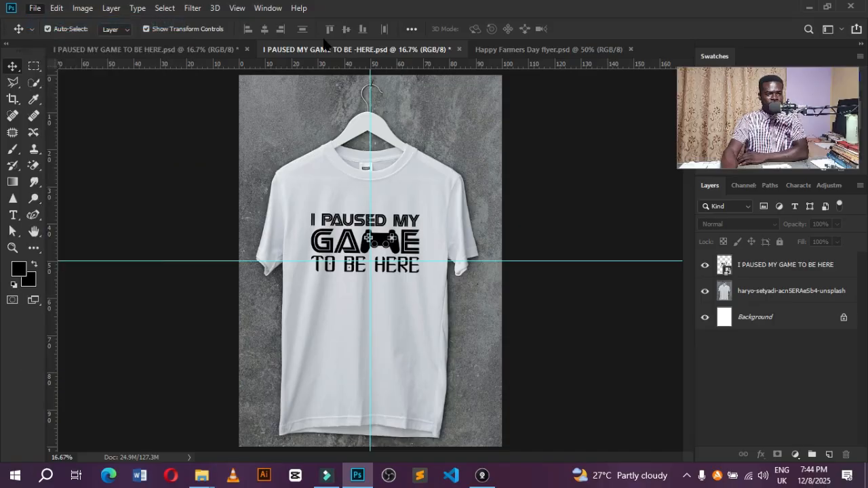
pyautogui.moveTo(357, 129); pyautogui.dragTo(378, 116)
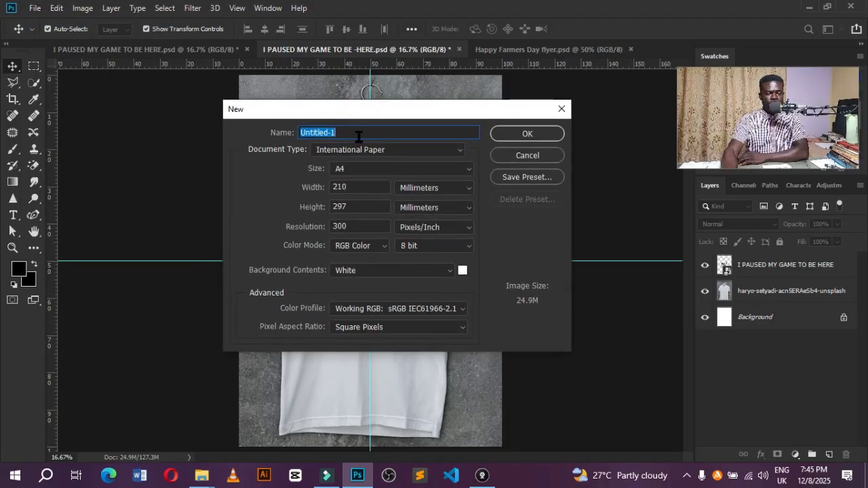
pyautogui.moveTo(358, 135); pyautogui.dragTo(271, 134)
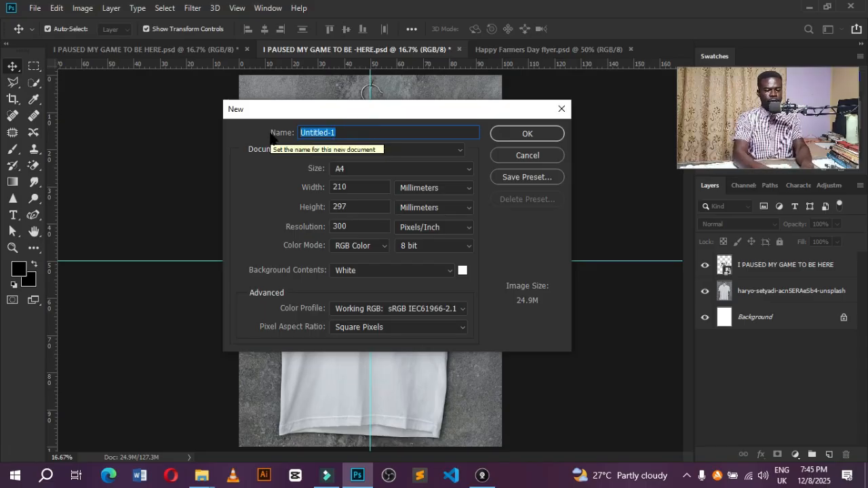
pyautogui.press('BackSpace')
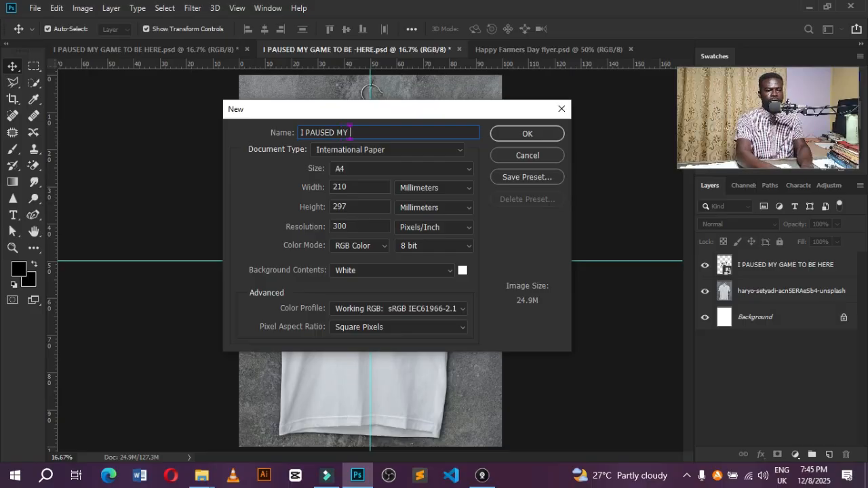
pyautogui.write('I PAUSED MY GAME TO BE')
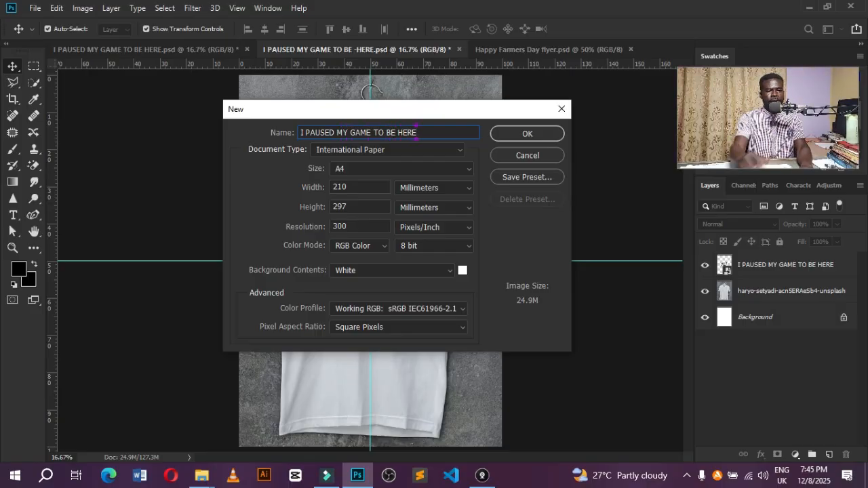
pyautogui.write(' HERE')
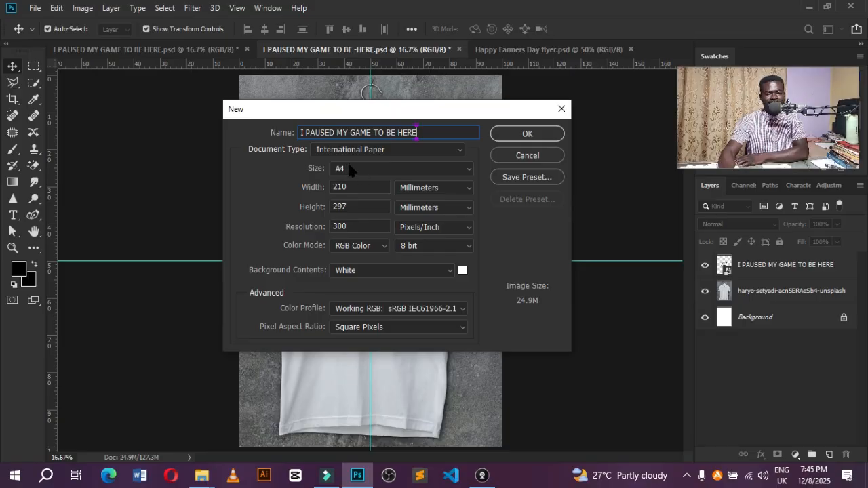
pyautogui.click(515, 134)
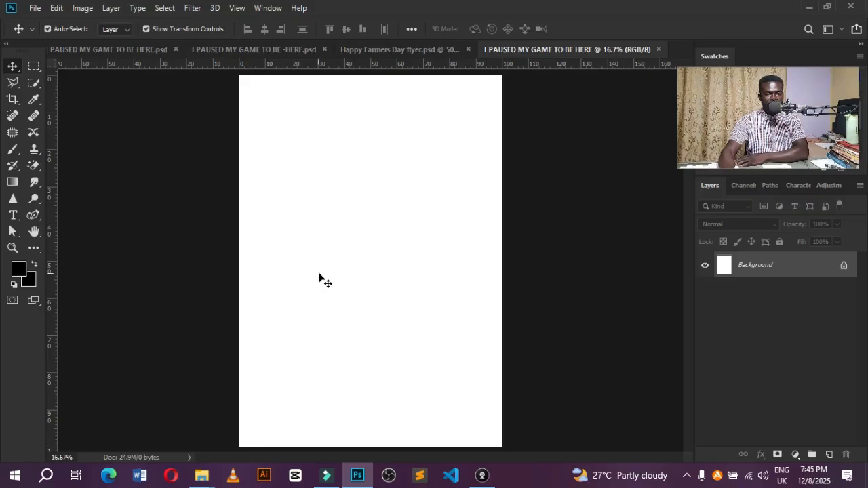
# Rotate the blank canvas 90° clockwise into landscape orientation.
pyautogui.click(83, 8)
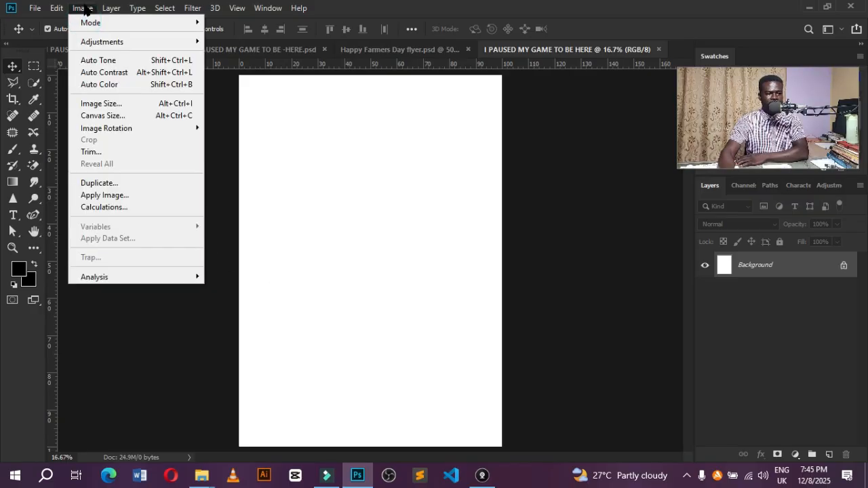
pyautogui.moveTo(159, 132)
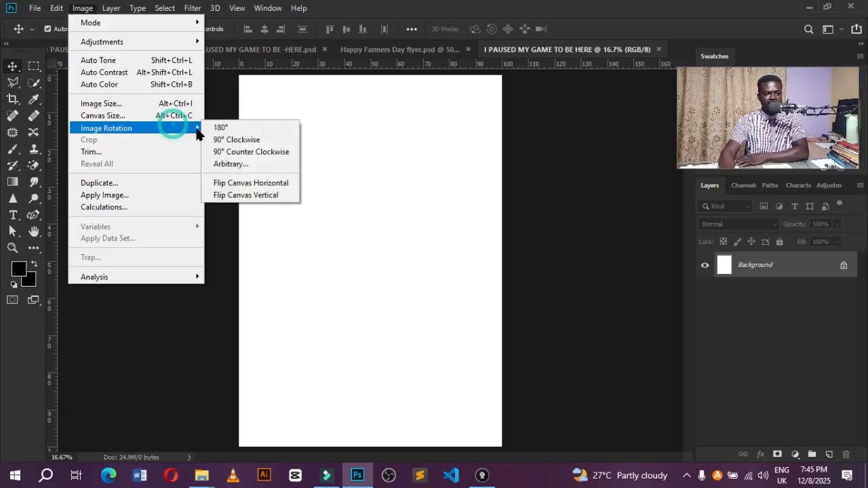
pyautogui.click(247, 141)
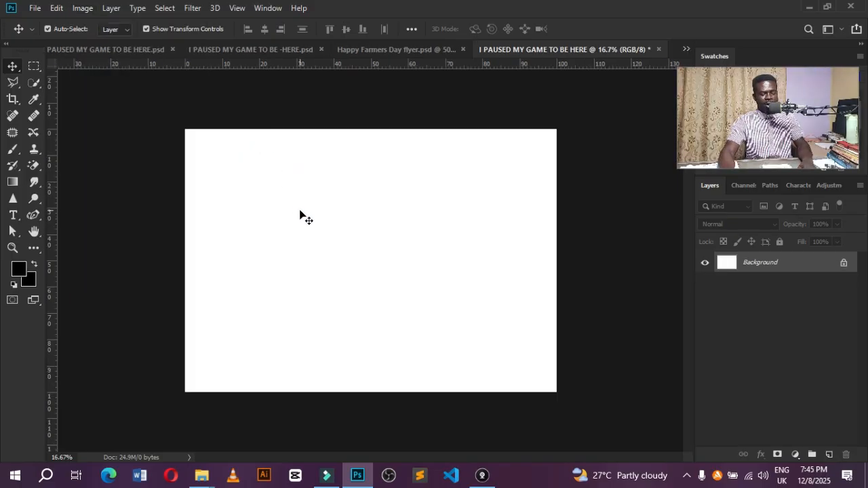
# Add the text line "I PAUSED MY" in black Battlestar Regular near the upper edge of the canvas.
pyautogui.scroll(1, 306, 215)
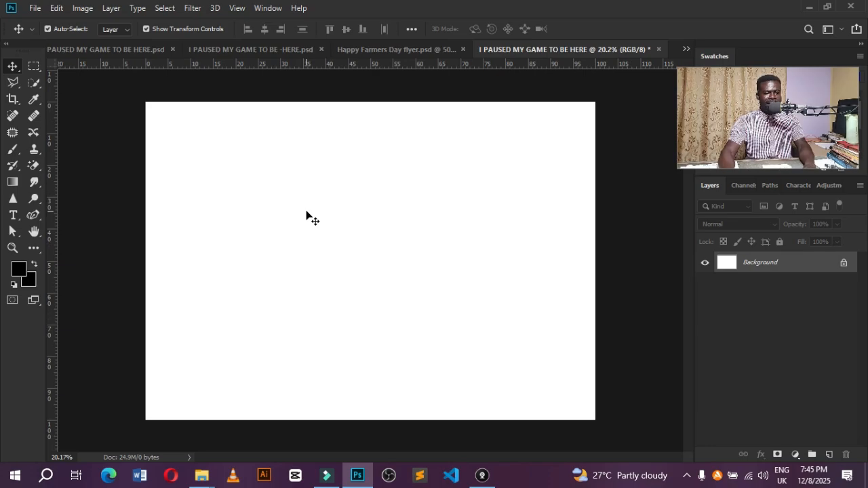
pyautogui.scroll(1, 306, 216)
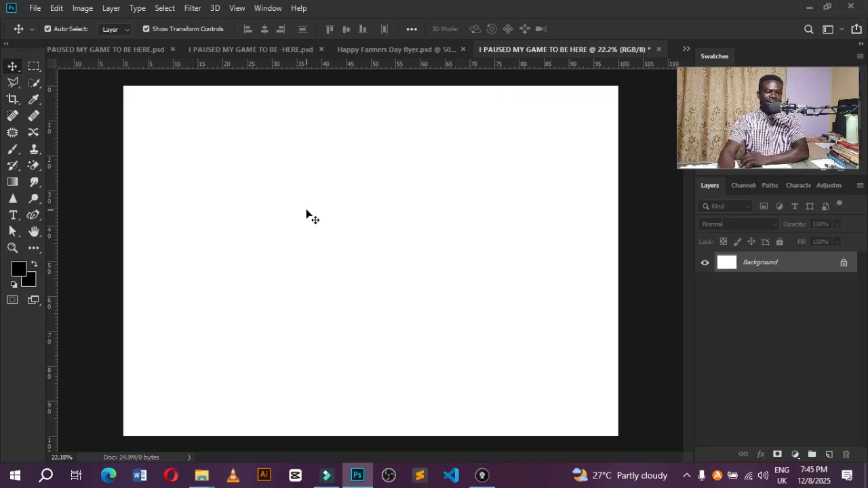
pyautogui.click(14, 216)
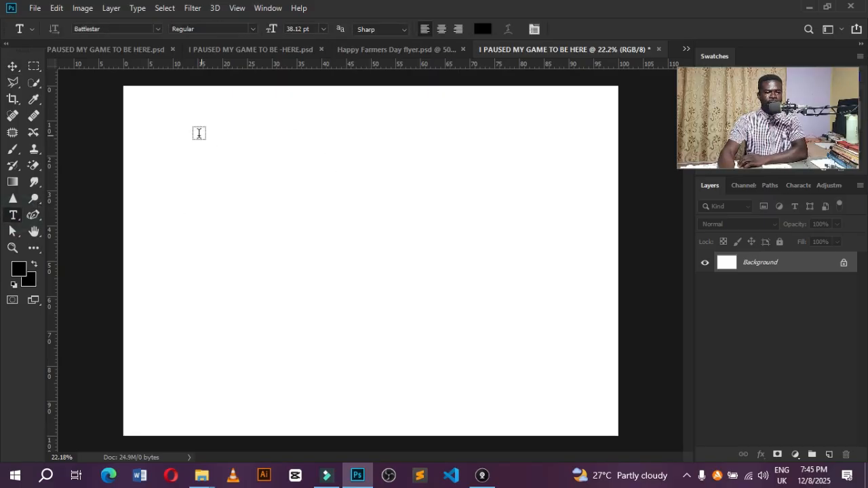
pyautogui.click(285, 126)
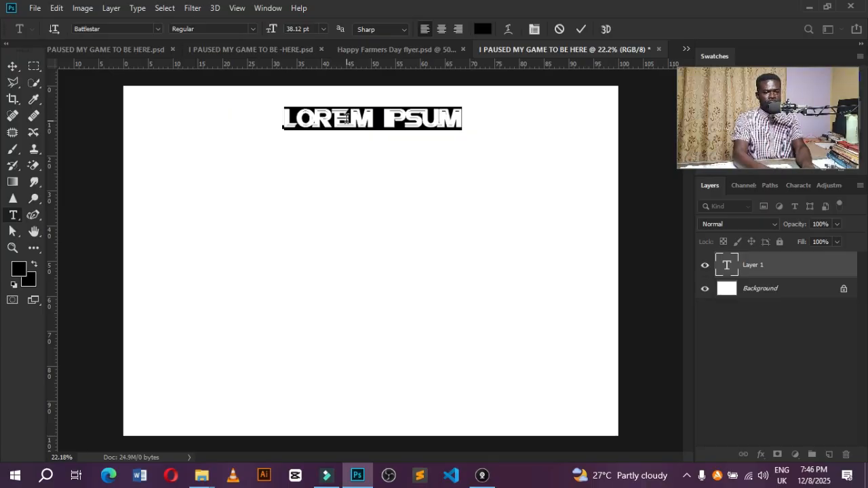
pyautogui.write('I PA')
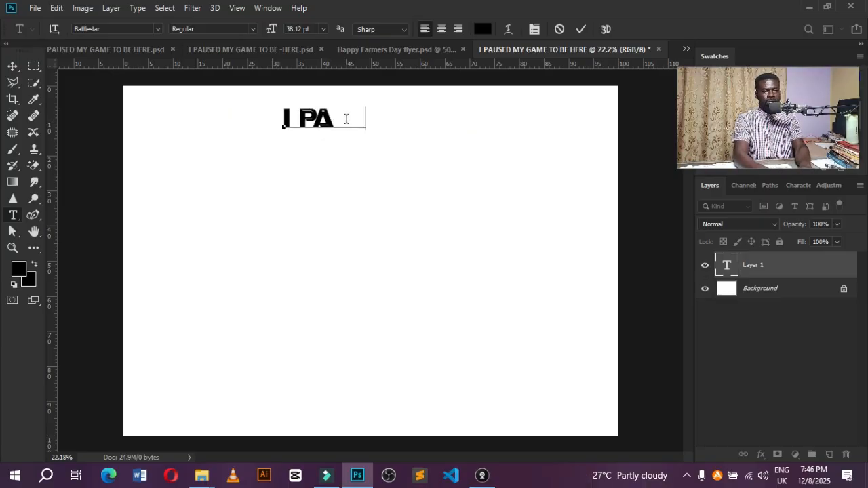
pyautogui.write('USED MY')
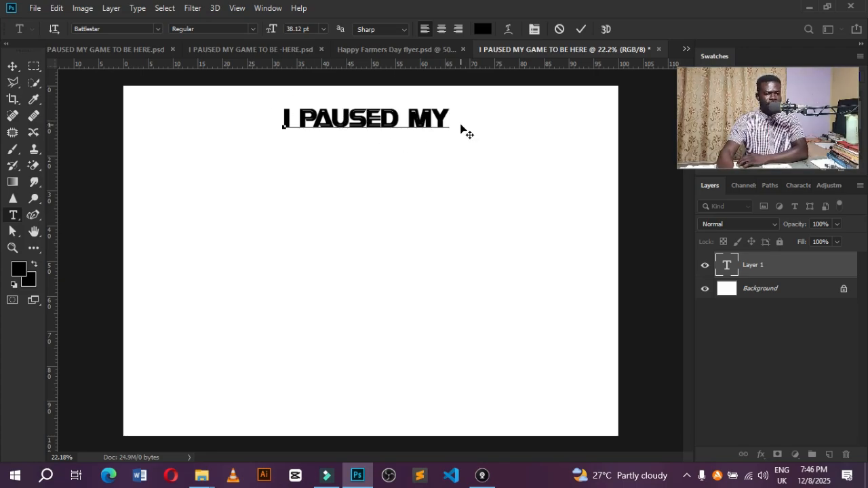
pyautogui.click(581, 29)
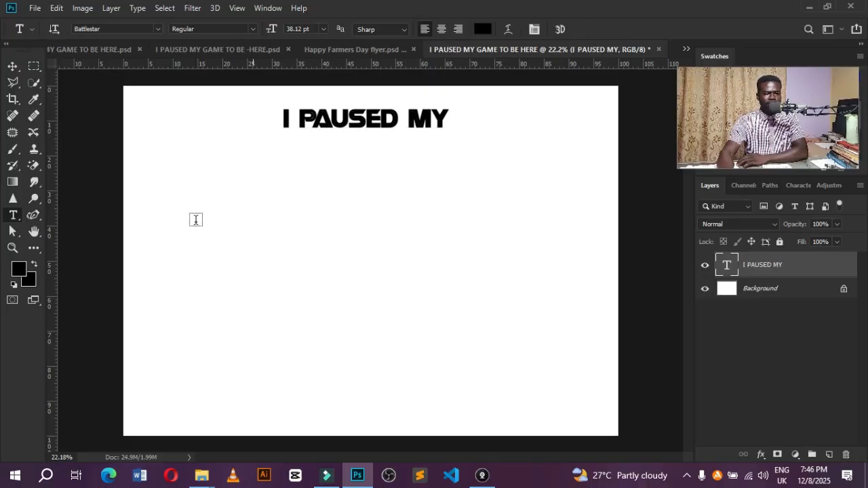
# Scale the "I PAUSED MY" text up proportionally to about 77% of the canvas width.
pyautogui.click(13, 65)
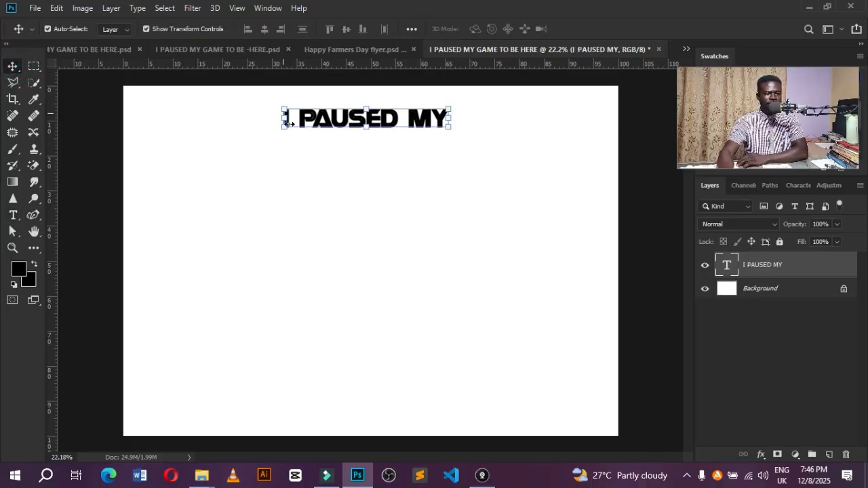
pyautogui.moveTo(282, 130); pyautogui.dragTo(170, 200)
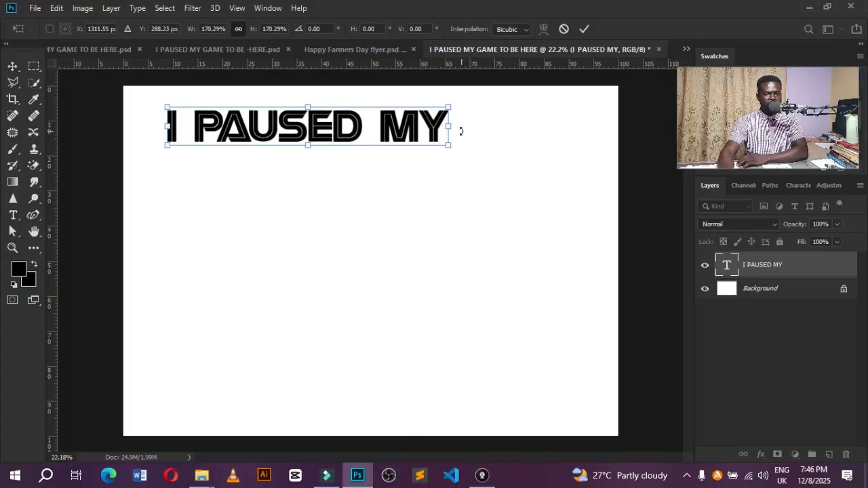
pyautogui.moveTo(445, 128); pyautogui.dragTo(543, 137)
pyautogui.press('Return')
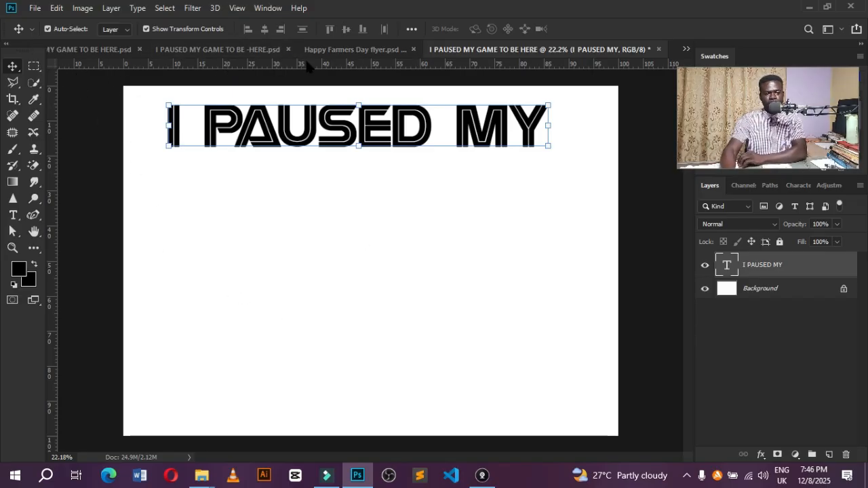
# Place horizontal and vertical guides through the canvas centre, and centre the "I PAUSED MY" text at about 88% of the canvas width.
pyautogui.moveTo(308, 65); pyautogui.dragTo(333, 262)
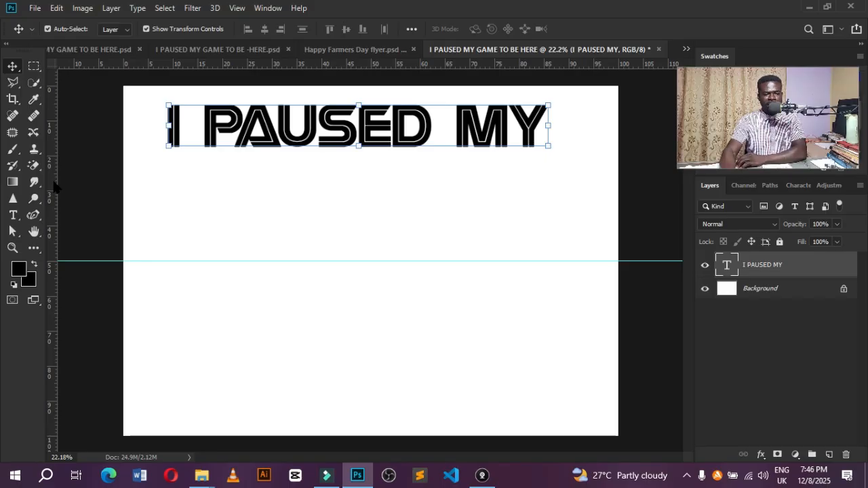
pyautogui.moveTo(54, 184); pyautogui.dragTo(373, 181)
pyautogui.moveTo(276, 128); pyautogui.dragTo(259, 128)
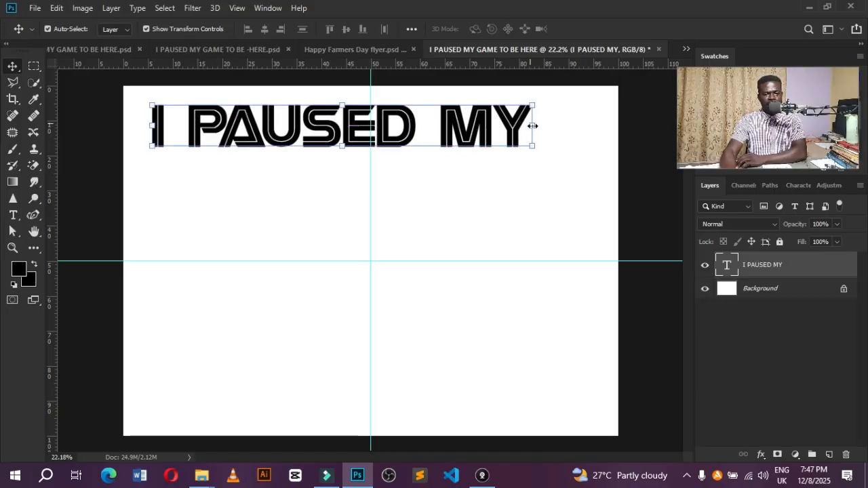
pyautogui.moveTo(535, 129); pyautogui.dragTo(589, 141)
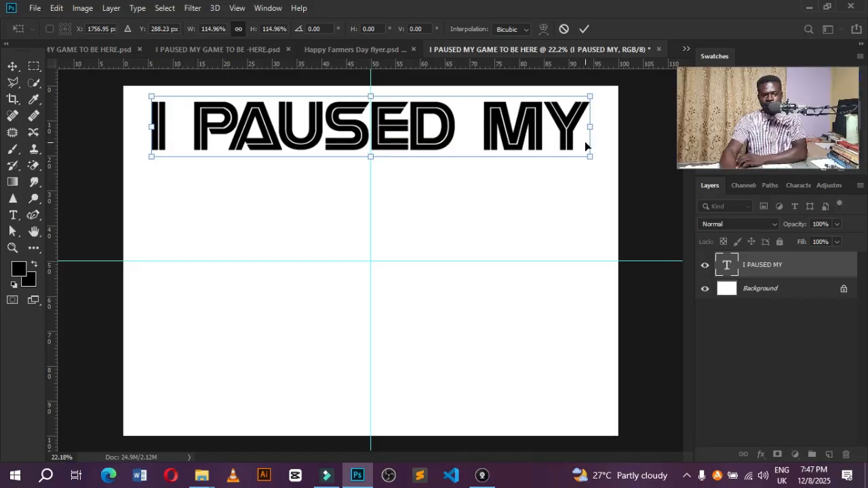
pyautogui.press('Return')
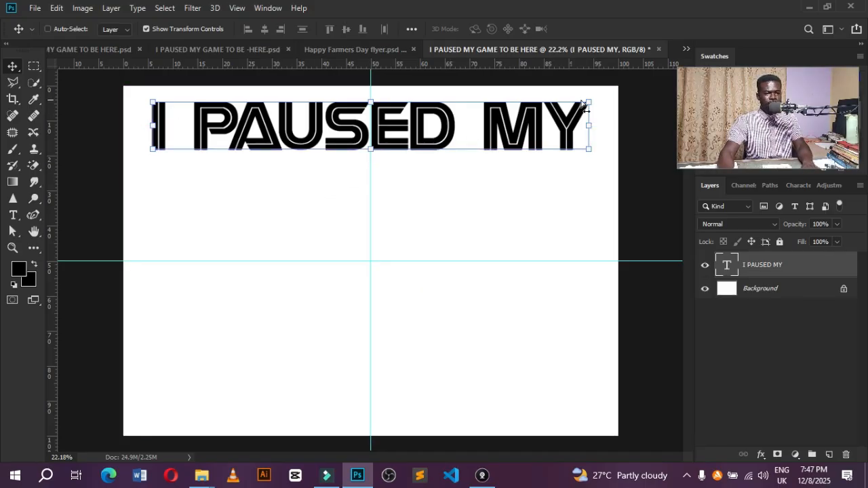
# Duplicate the "I PAUSED MY" text directly below itself and change the copy's wording to "GA".
pyautogui.moveTo(616, 97); pyautogui.dragTo(613, 170)
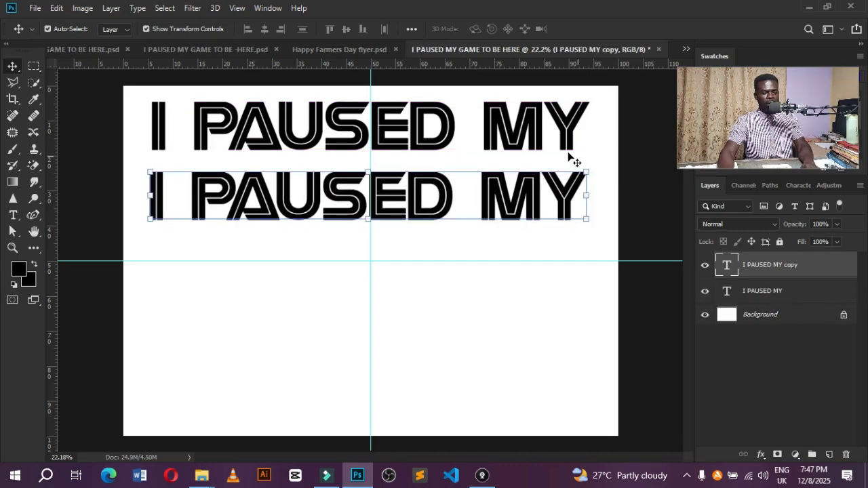
pyautogui.click(12, 216)
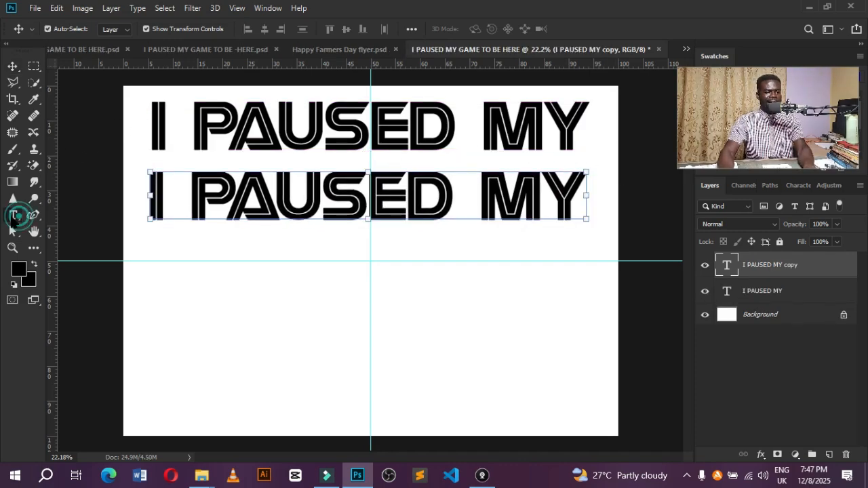
pyautogui.click(238, 195)
pyautogui.hotkey('ctrl', 'a')
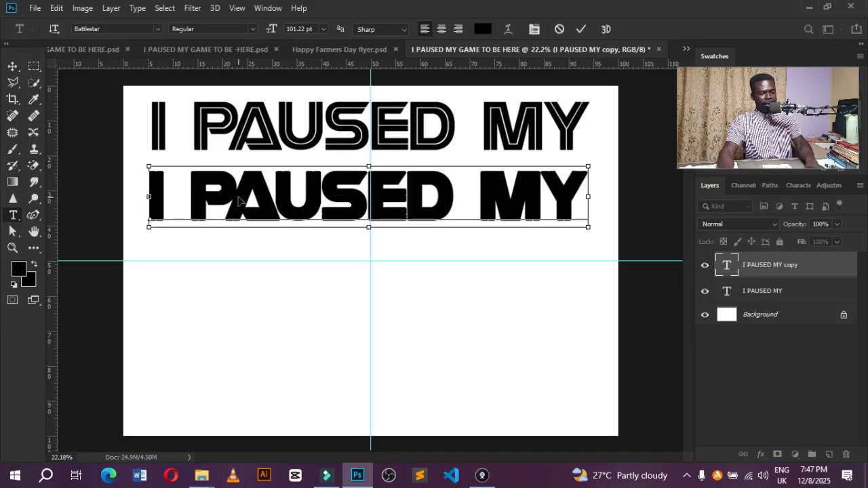
pyautogui.hotkey('ctrl', 'a')
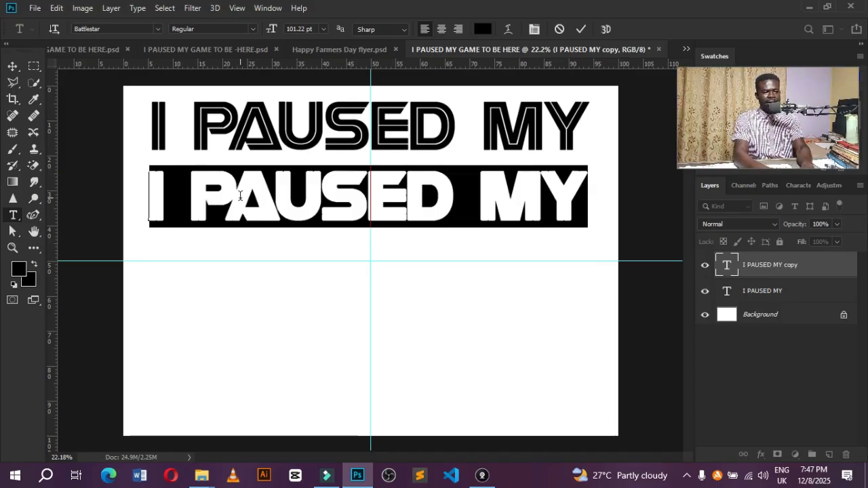
pyautogui.write('GAM')
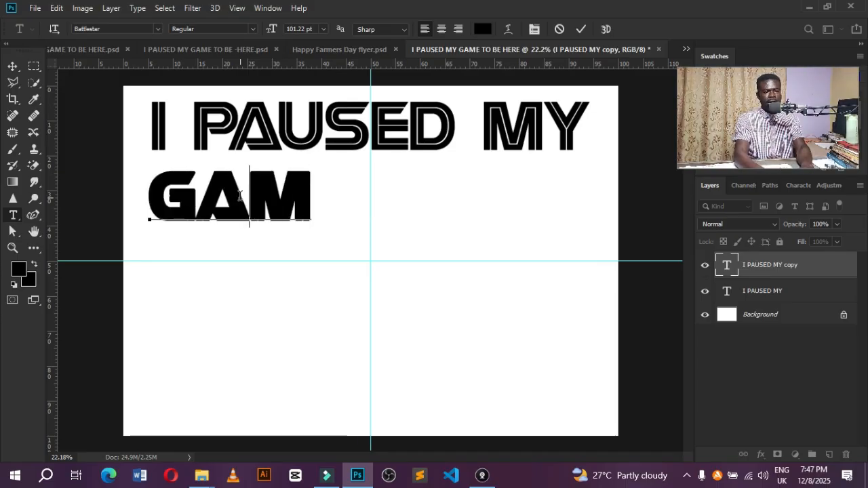
pyautogui.press('BackSpace')
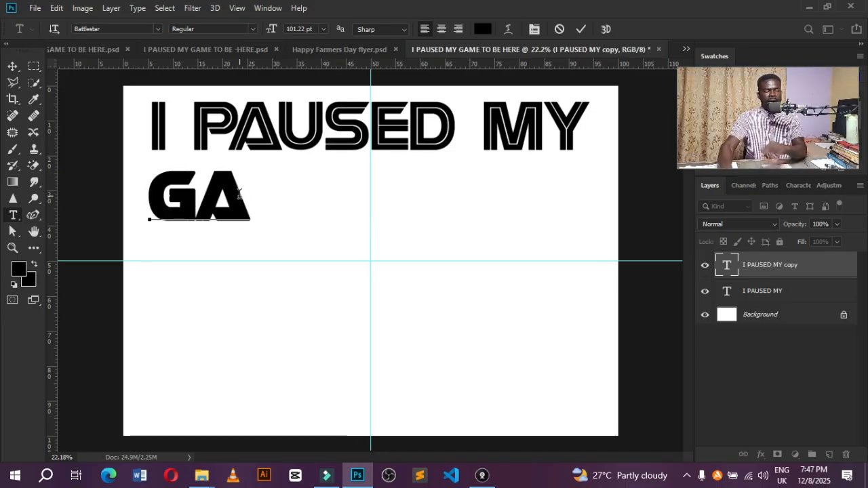
pyautogui.click(581, 29)
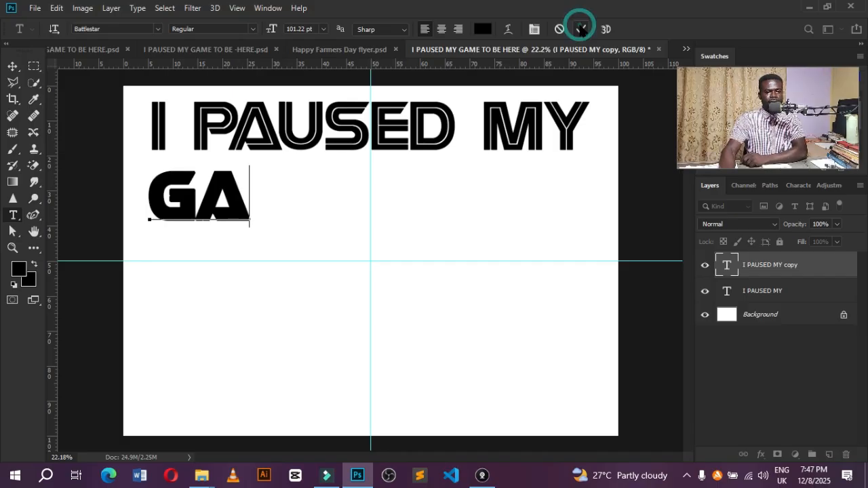
# Check the layout of the finished game controller design in its own document and return to the new document.
pyautogui.click(102, 49)
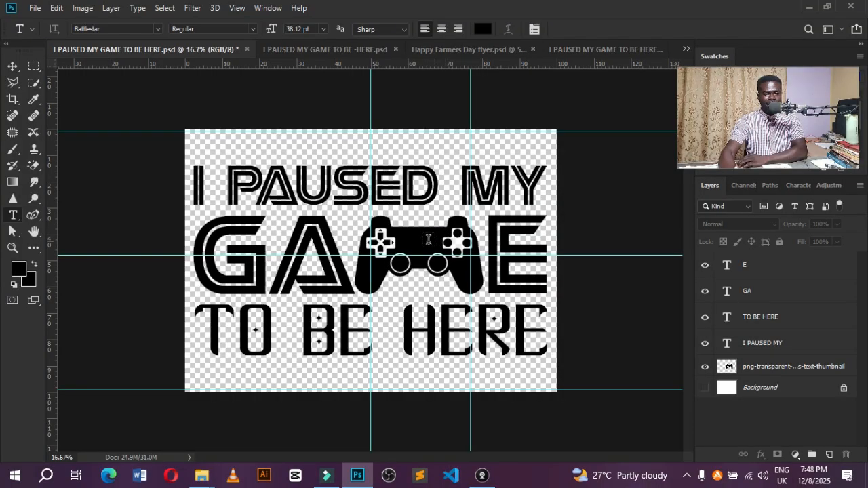
pyautogui.click(594, 50)
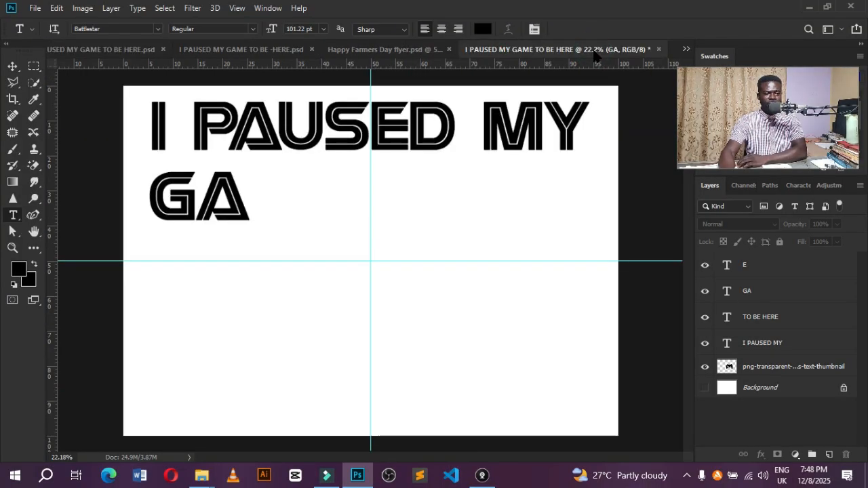
# Place the black game controller PNG from the Downloads folder into the new document, slightly right of and above the canvas centre.
pyautogui.hotkey('ctrl', 'Tab')
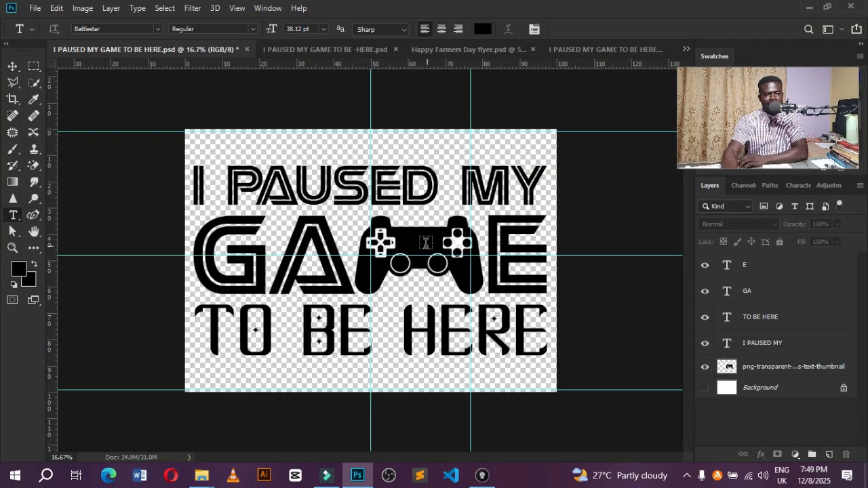
pyautogui.click(13, 66)
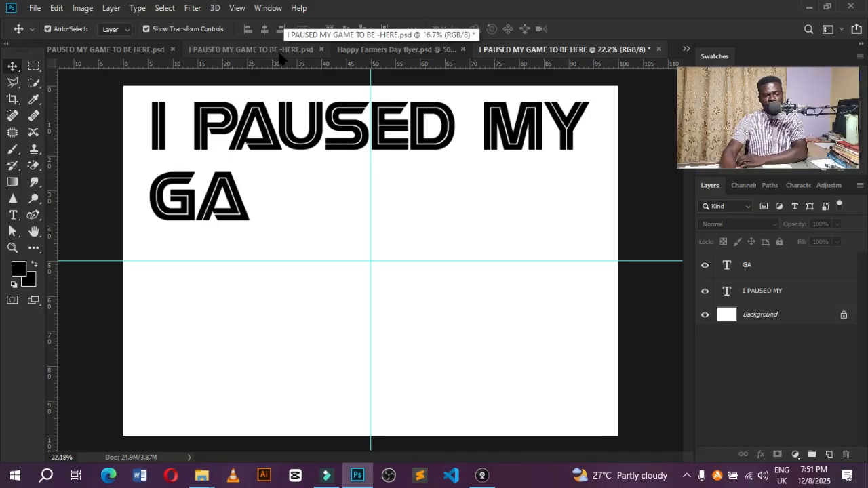
pyautogui.moveTo(201, 479)
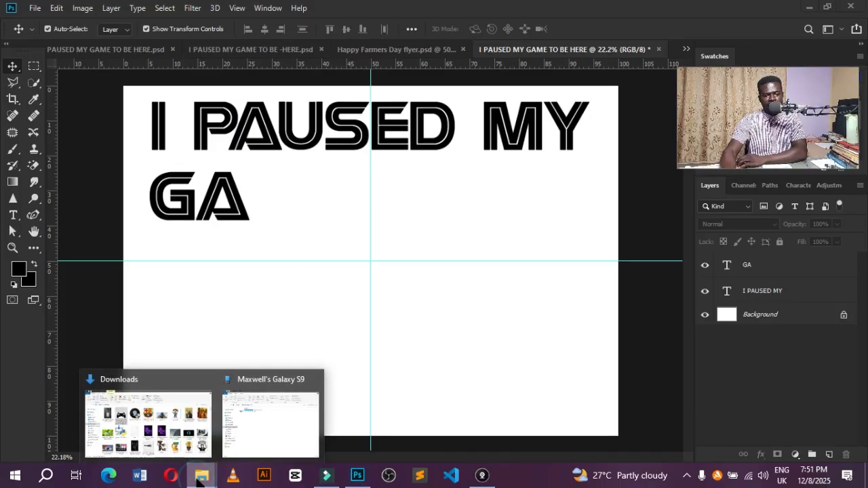
pyautogui.click(172, 430)
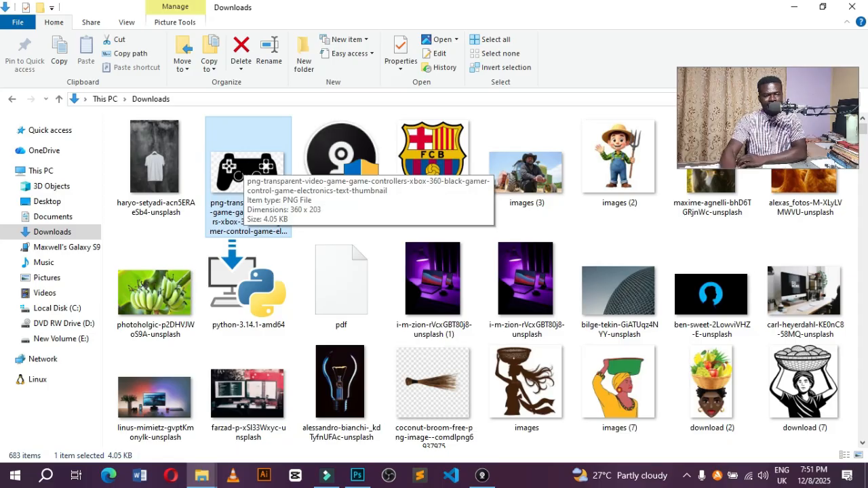
pyautogui.moveTo(239, 165); pyautogui.dragTo(397, 206)
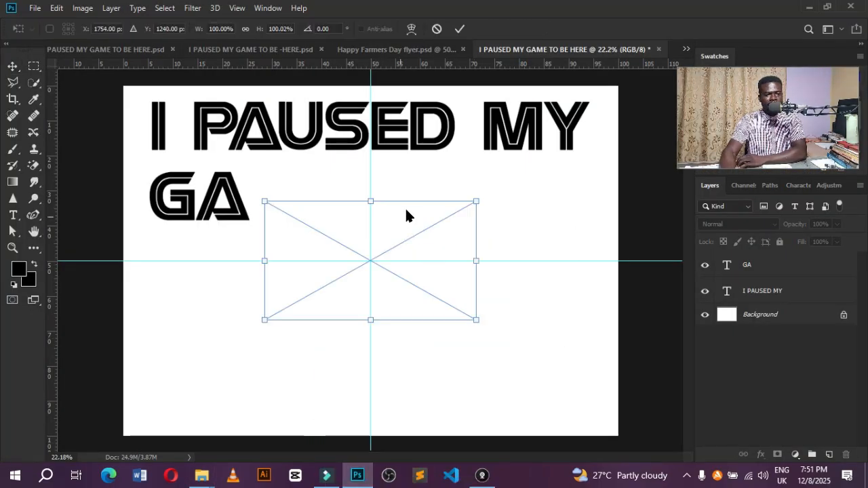
pyautogui.click(459, 29)
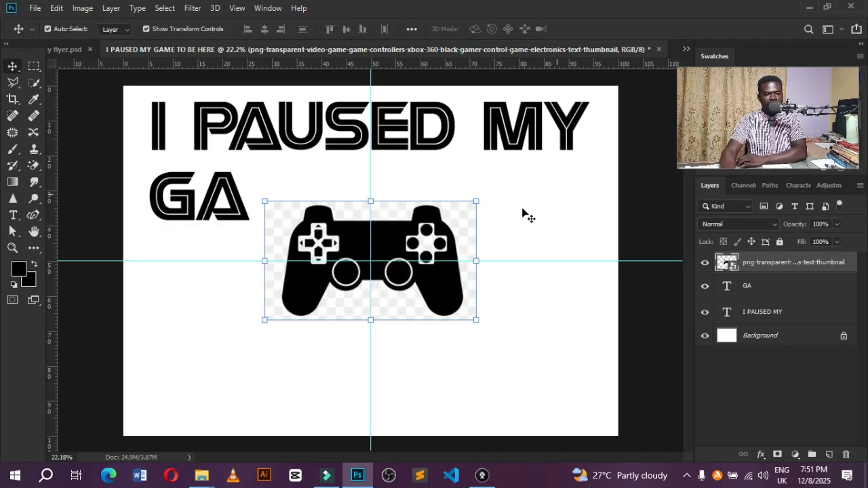
pyautogui.moveTo(437, 241); pyautogui.dragTo(455, 241)
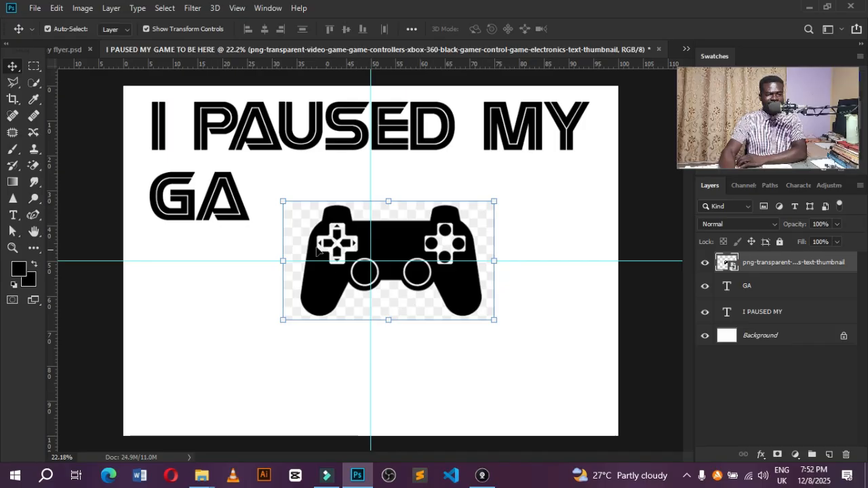
pyautogui.moveTo(402, 242)
pyautogui.mouseDown()
pyautogui.moveTo(414, 217)
pyautogui.moveTo(402, 236)
pyautogui.mouseUp()
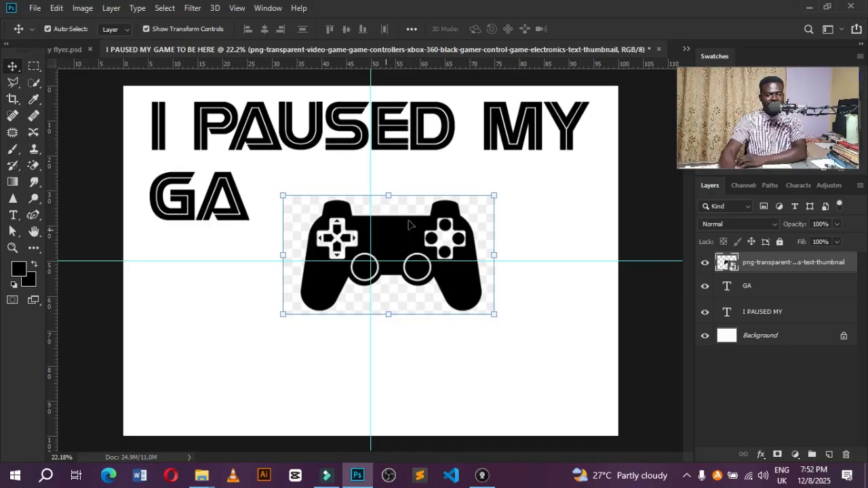
# Rasterize the controller layer and erase its checkered background with the Magic Eraser at tolerance 32.
pyautogui.rightClick(798, 262)
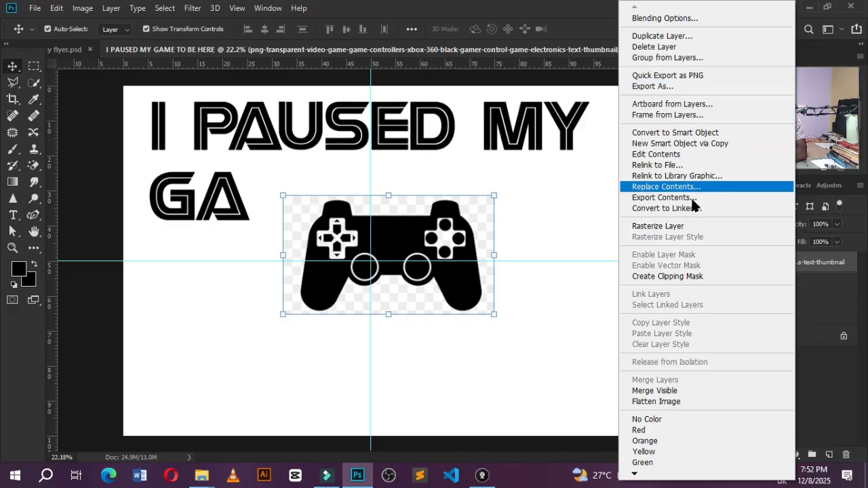
pyautogui.click(659, 226)
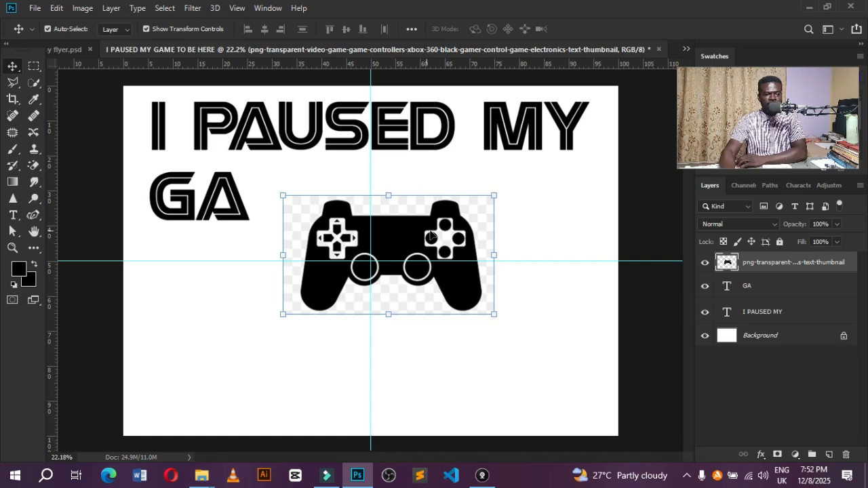
pyautogui.click(34, 166)
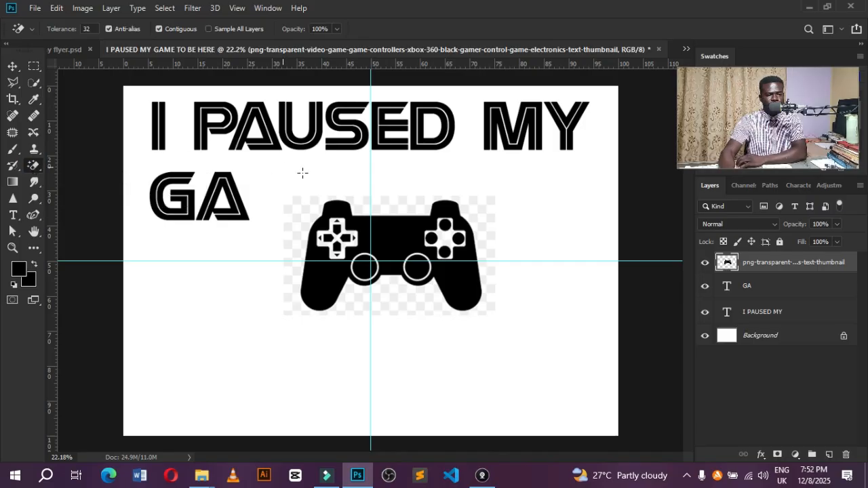
pyautogui.click(297, 210)
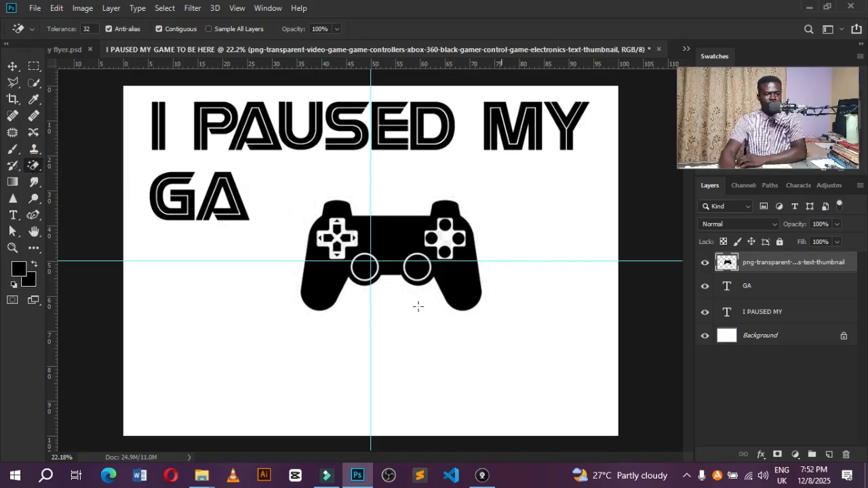
# Move the controller beside the "GA" text, enlarge it proportionally to about 136%, and lower it clear of the top line.
pyautogui.click(12, 66)
pyautogui.moveTo(335, 248); pyautogui.dragTo(284, 211)
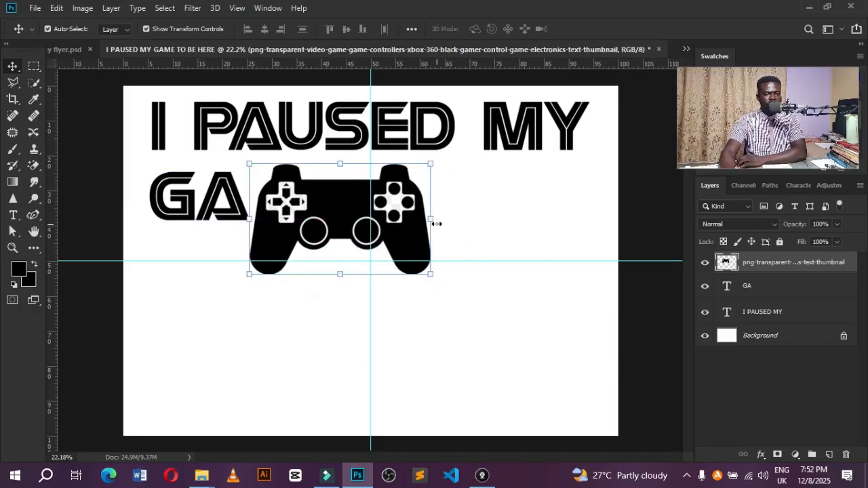
pyautogui.moveTo(434, 221); pyautogui.dragTo(533, 220)
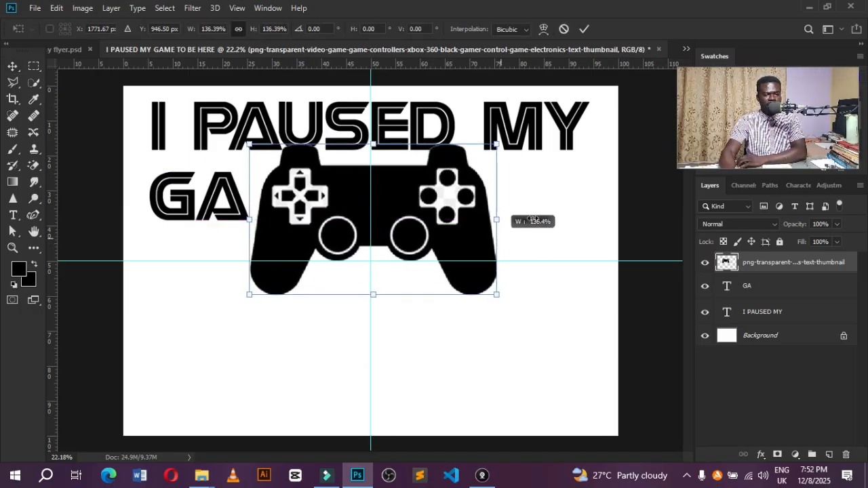
pyautogui.click(584, 29)
pyautogui.moveTo(350, 198); pyautogui.dragTo(350, 226)
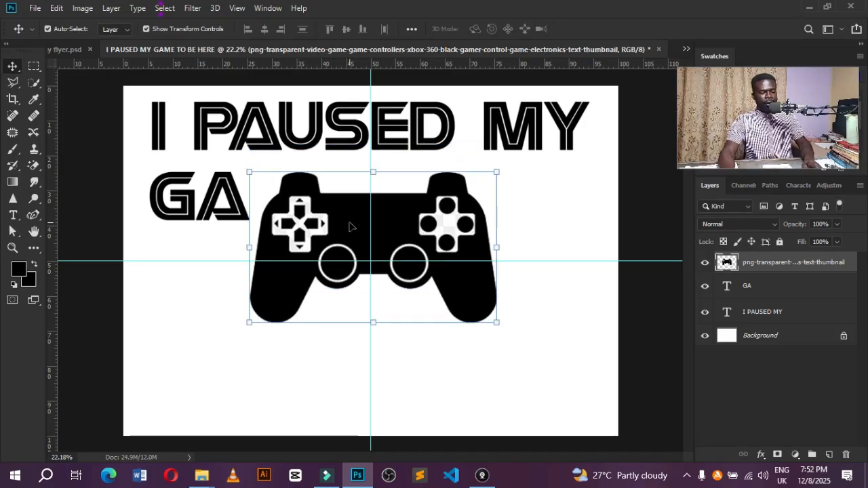
# Centre the controller horizontally and vertically on the canvas.
pyautogui.hotkey('ctrl', 'a')
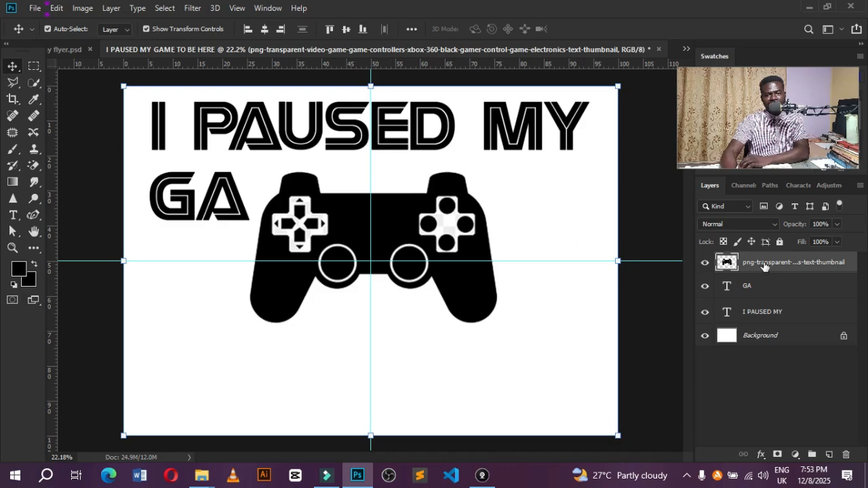
pyautogui.click(265, 30)
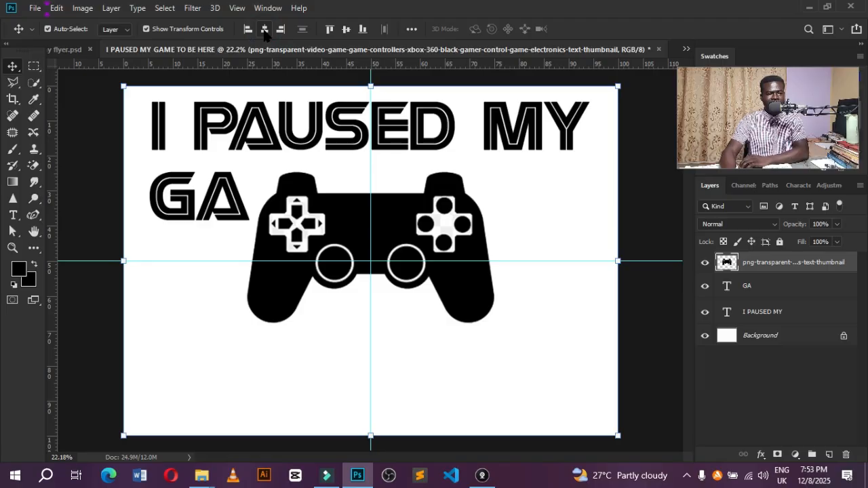
pyautogui.click(344, 31)
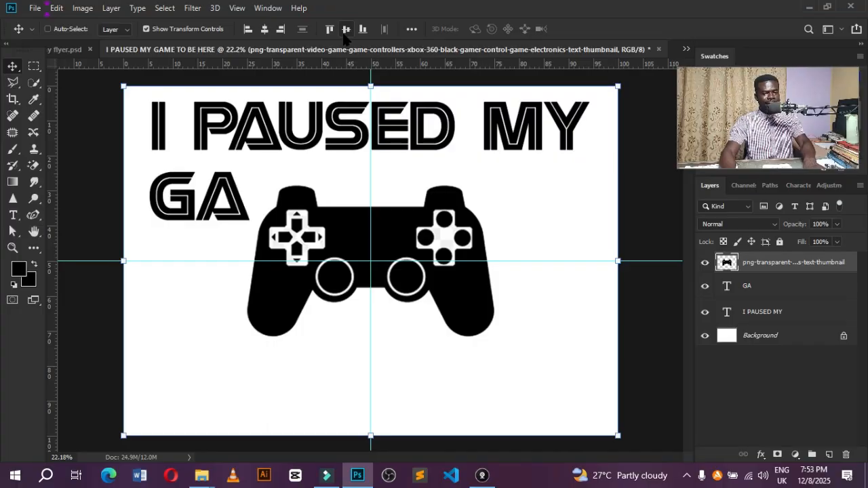
pyautogui.hotkey('ctrl', 'd')
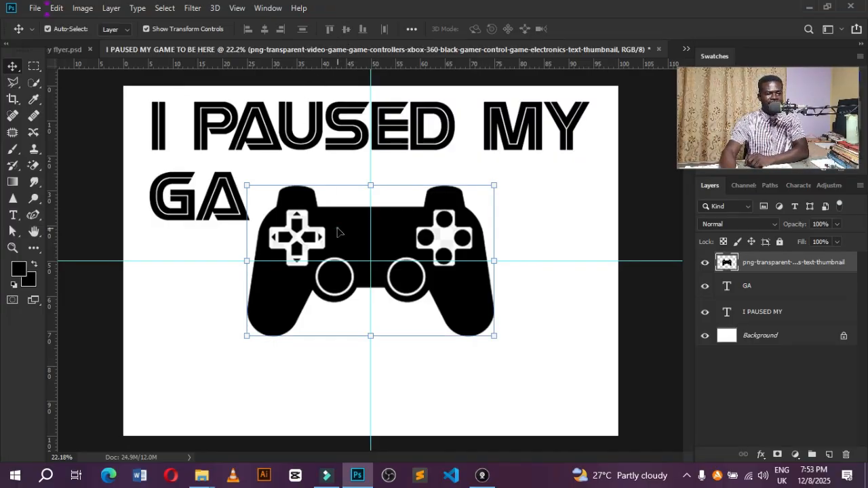
# Raise the controller slightly and scale it down proportionally to about 42% of the canvas width, leaving a gap beside "GA".
pyautogui.moveTo(337, 227); pyautogui.dragTo(340, 214)
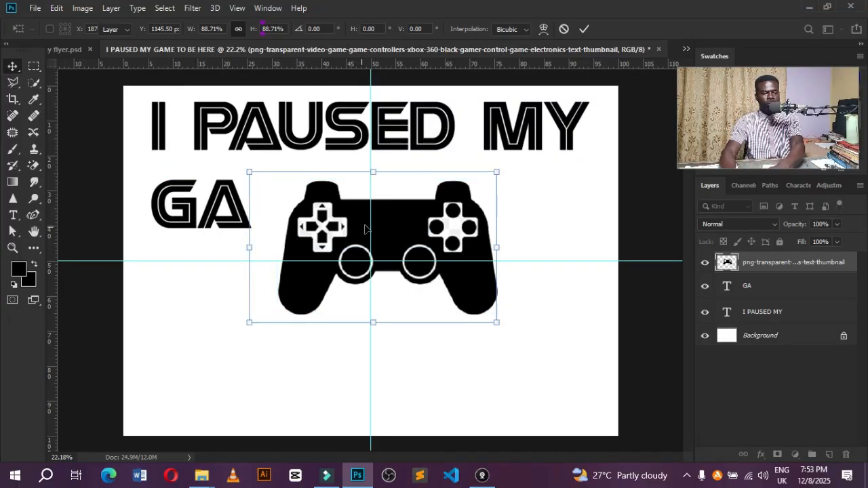
pyautogui.press('Return')
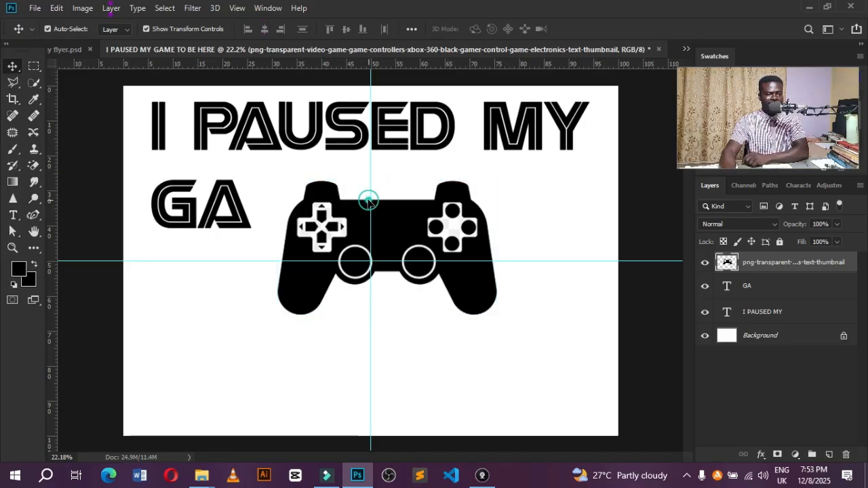
pyautogui.moveTo(499, 247); pyautogui.dragTo(484, 242)
pyautogui.press('Return')
# Place horizontal guides along the controller's top and bottom edges and vertical guides along its left and right edges.
pyautogui.moveTo(344, 65); pyautogui.dragTo(344, 179)
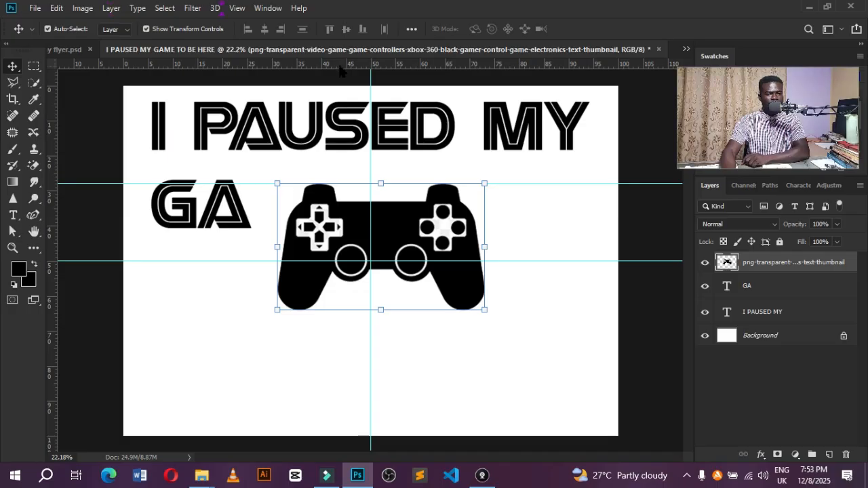
pyautogui.moveTo(339, 64); pyautogui.dragTo(328, 311)
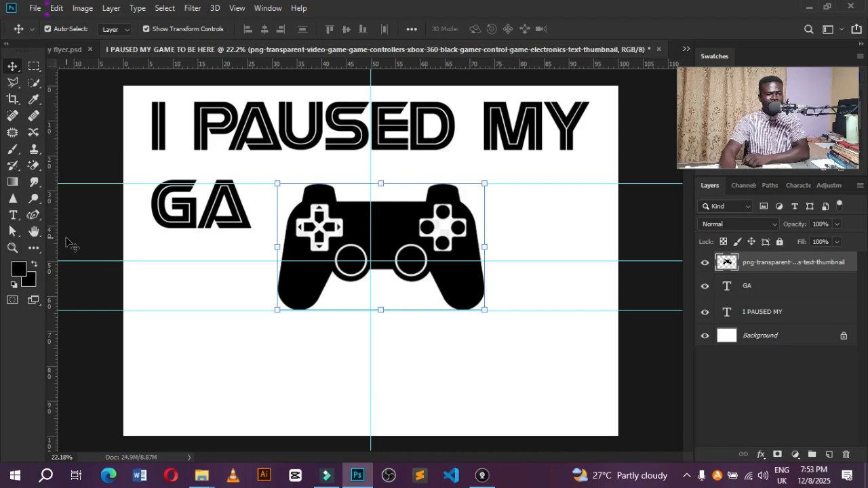
pyautogui.moveTo(53, 242); pyautogui.dragTo(277, 244)
pyautogui.moveTo(51, 210); pyautogui.dragTo(484, 224)
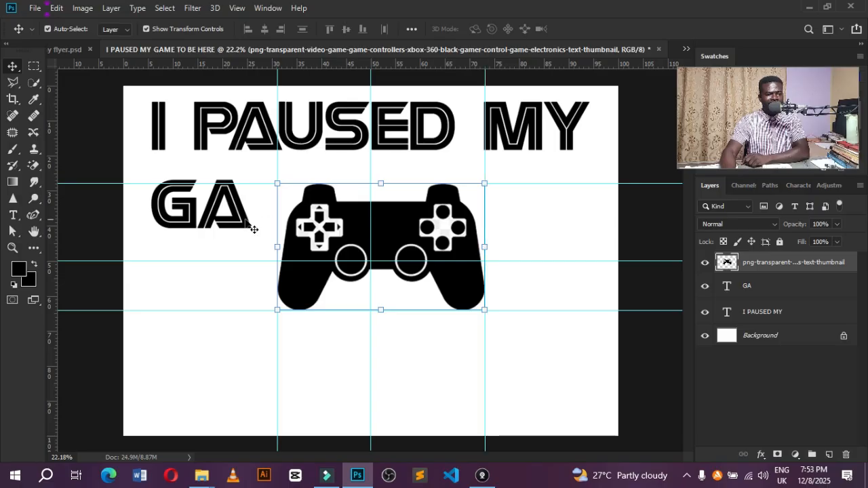
# Align the "GA" text's top with the upper controller guide and scale it proportionally until it matches the controller's height.
pyautogui.moveTo(213, 213); pyautogui.dragTo(215, 216)
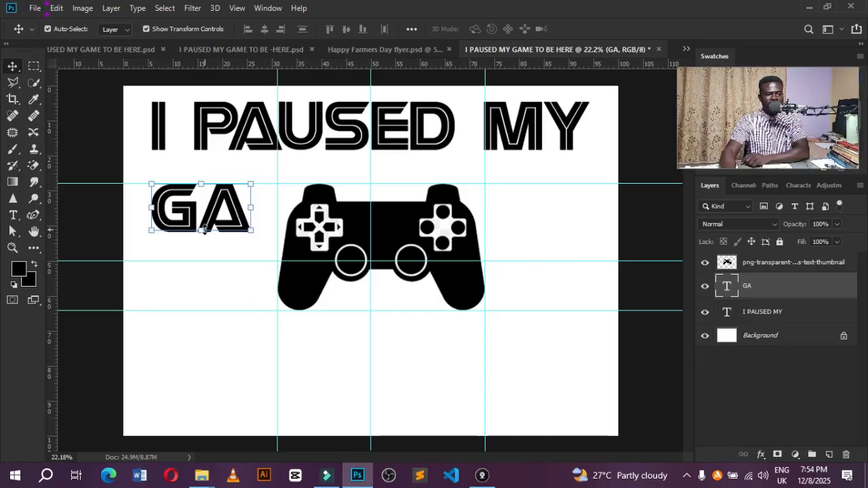
pyautogui.moveTo(203, 230); pyautogui.dragTo(217, 327)
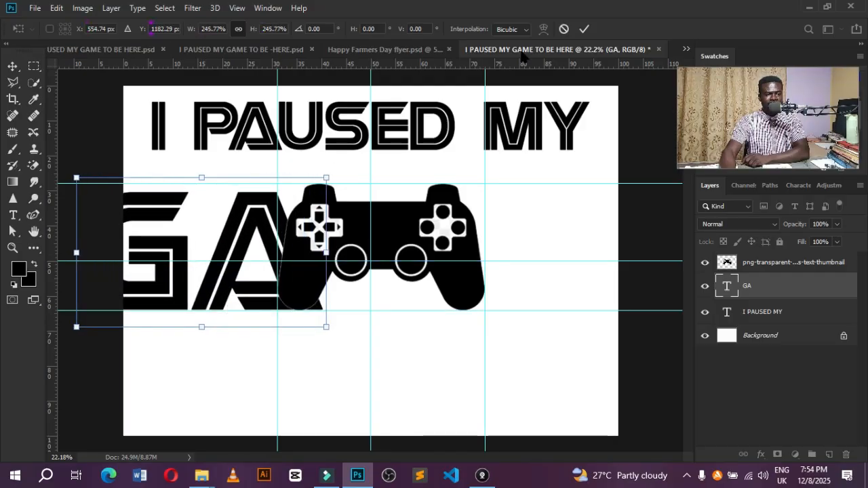
pyautogui.click(581, 29)
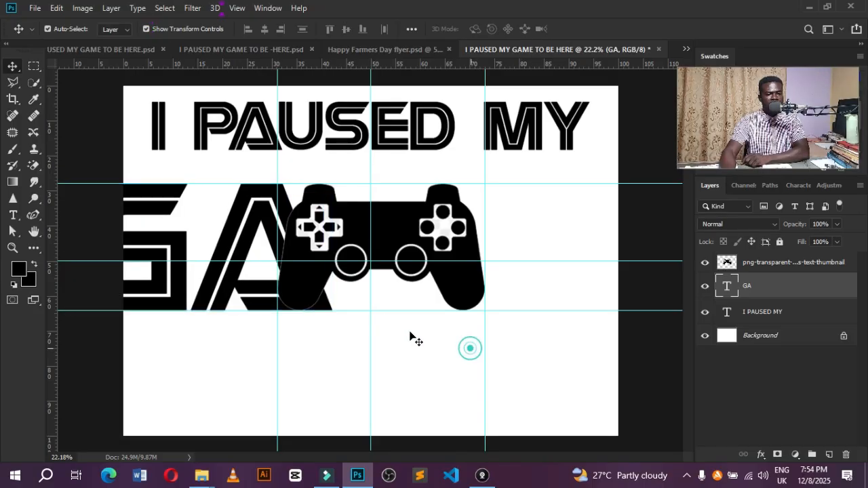
# Scale the "GA" text and controller down together until the G's left edge lines up with the start of "I PAUSED MY".
pyautogui.moveTo(128, 165); pyautogui.dragTo(397, 273)
pyautogui.moveTo(70, 248); pyautogui.dragTo(151, 247)
pyautogui.press('Return')
pyautogui.click(339, 398)
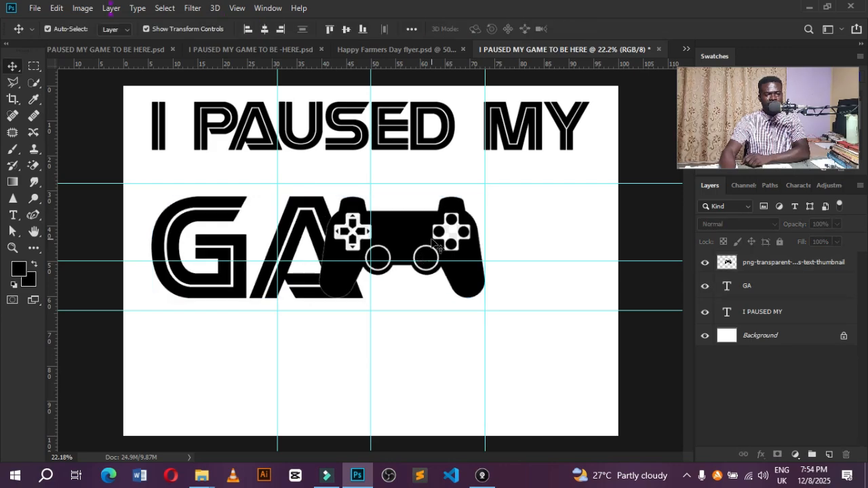
# Shift the "GA" text left in small increments to reduce its overlap with the controller.
pyautogui.click(431, 239)
pyautogui.click(195, 211)
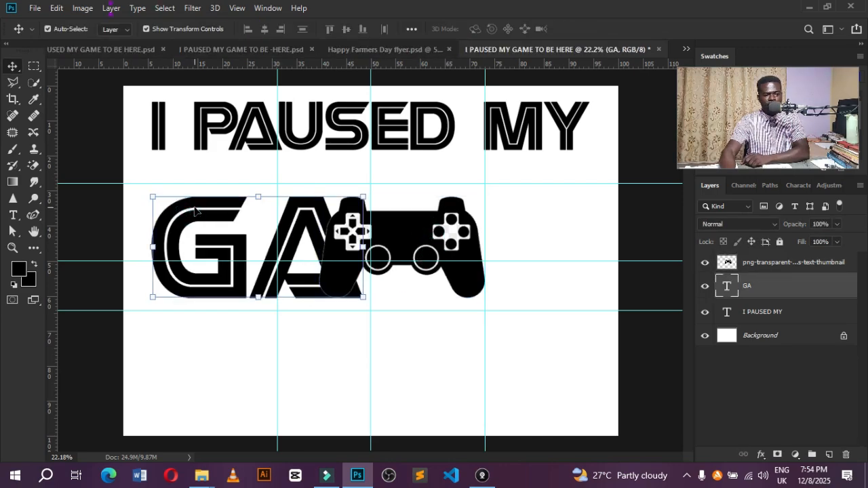
pyautogui.moveTo(195, 212); pyautogui.dragTo(183, 209)
pyautogui.hotkey('shift', 'Left')
pyautogui.hotkey('shift', 'Left')
pyautogui.hotkey('shift', 'Left')
pyautogui.hotkey('shift', 'Left')
pyautogui.hotkey('shift', 'Left')
pyautogui.hotkey('shift', 'Left')
pyautogui.hotkey('shift', 'Left')
pyautogui.hotkey('shift', 'Left')
pyautogui.hotkey('shift', 'Left')
pyautogui.hotkey('shift', 'Left')
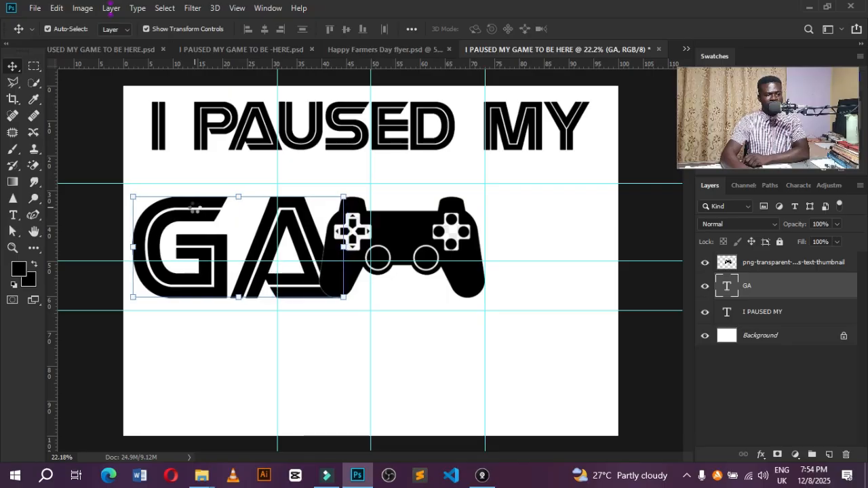
pyautogui.hotkey('shift', 'Left')
pyautogui.hotkey('shift', 'Left')
pyautogui.hotkey('shift', 'Left')
pyautogui.hotkey('shift', 'Left')
pyautogui.hotkey('shift', 'Left')
pyautogui.hotkey('shift', 'Left')
pyautogui.hotkey('shift', 'Left')
pyautogui.hotkey('shift', 'Left')
pyautogui.hotkey('shift', 'Left')
pyautogui.hotkey('shift', 'Left')
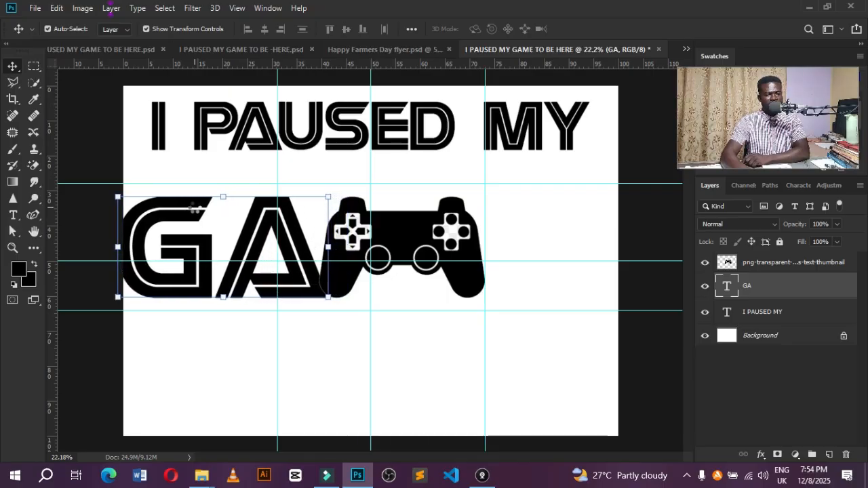
# Shift "GA" and the controller right side by side, and align the horizontal guides with their top and bottom edges.
pyautogui.hotkey('shift', 'Left')
pyautogui.hotkey('shift', 'Down')
pyautogui.hotkey('shift', 'Down')
pyautogui.hotkey('shift', 'Down')
pyautogui.hotkey('shift', 'Down')
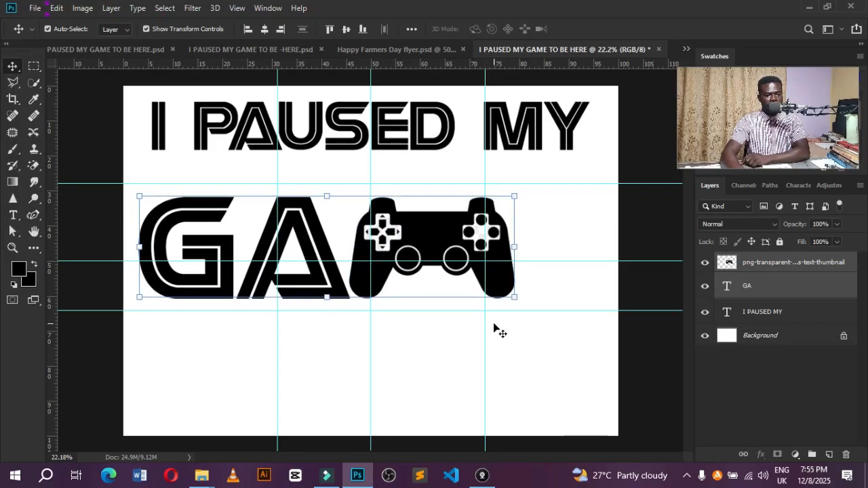
pyautogui.hotkey('shift', 'Down')
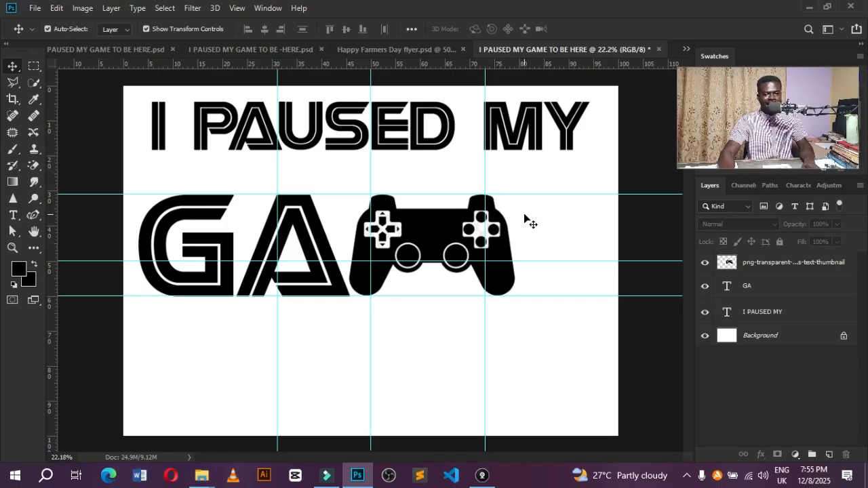
# Duplicate the "GA" text toward the canvas's right side and change the copy's text to "E".
pyautogui.click(307, 217)
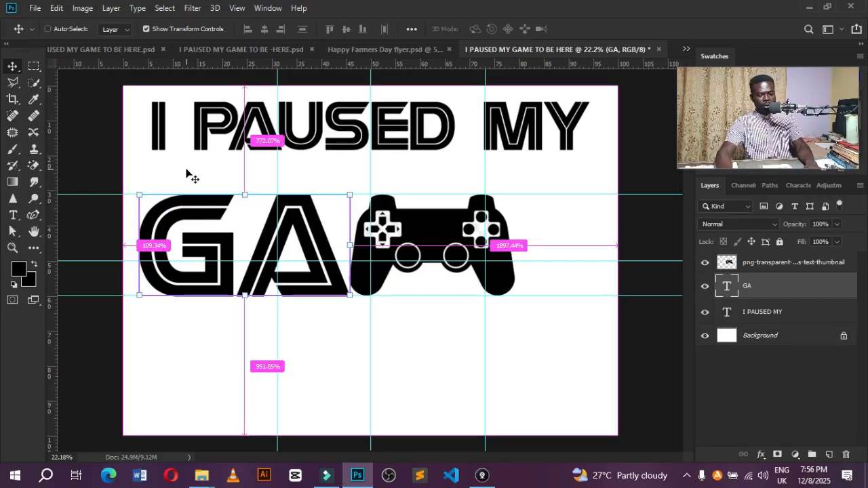
pyautogui.moveTo(185, 180); pyautogui.dragTo(452, 170)
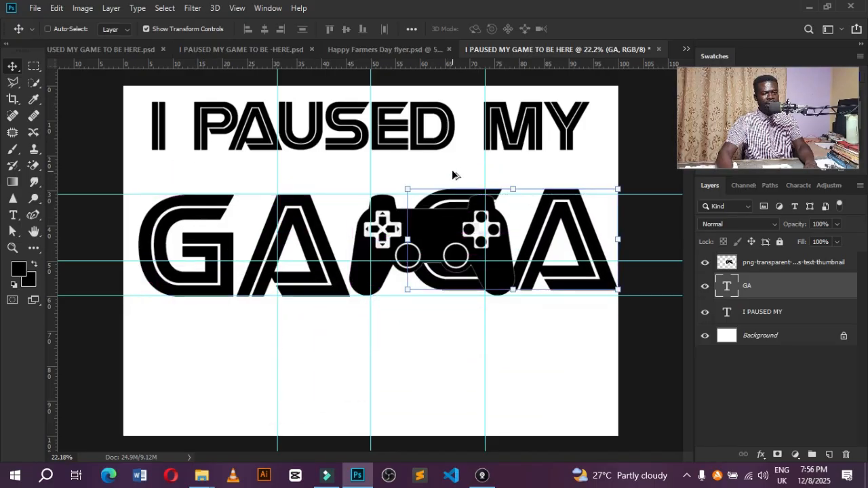
pyautogui.click(12, 216)
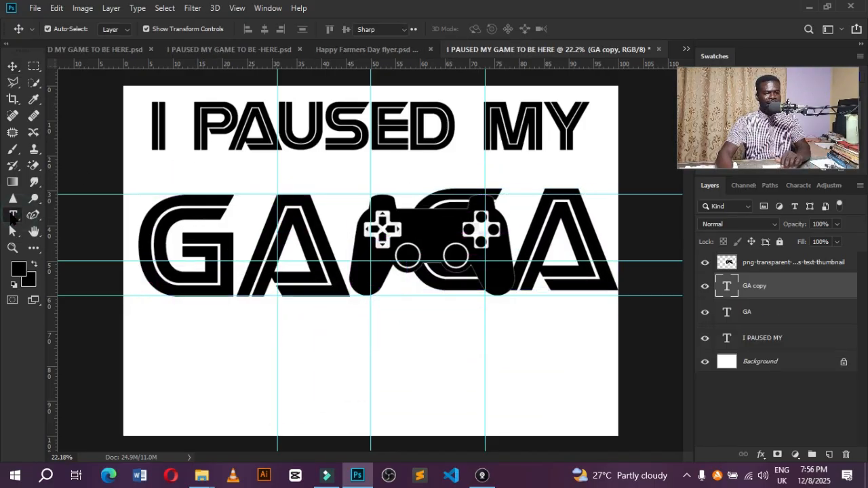
pyautogui.doubleClick(573, 217)
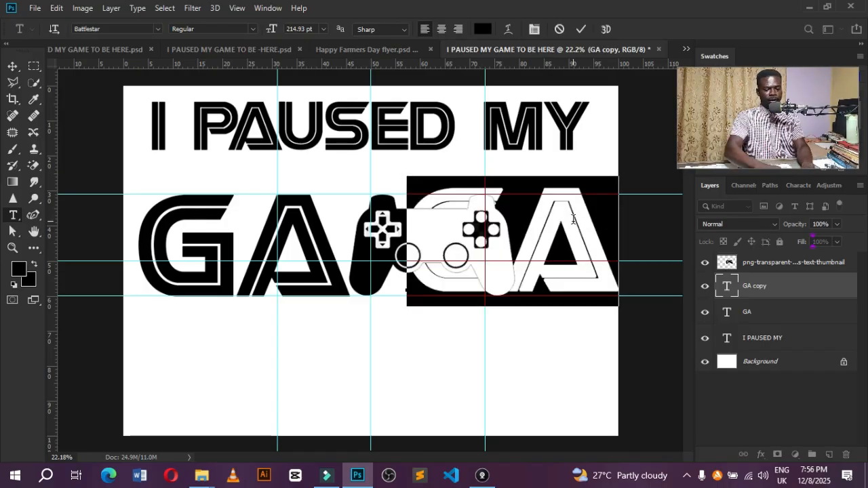
pyautogui.press('BackSpace')
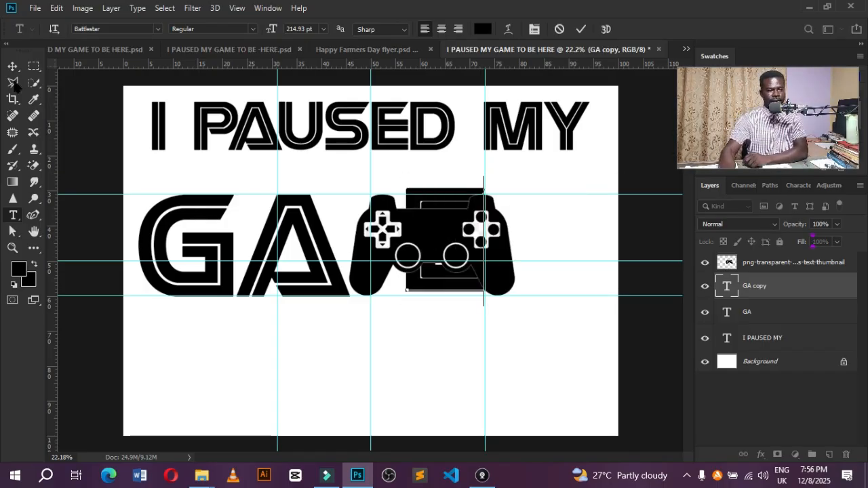
pyautogui.click(12, 65)
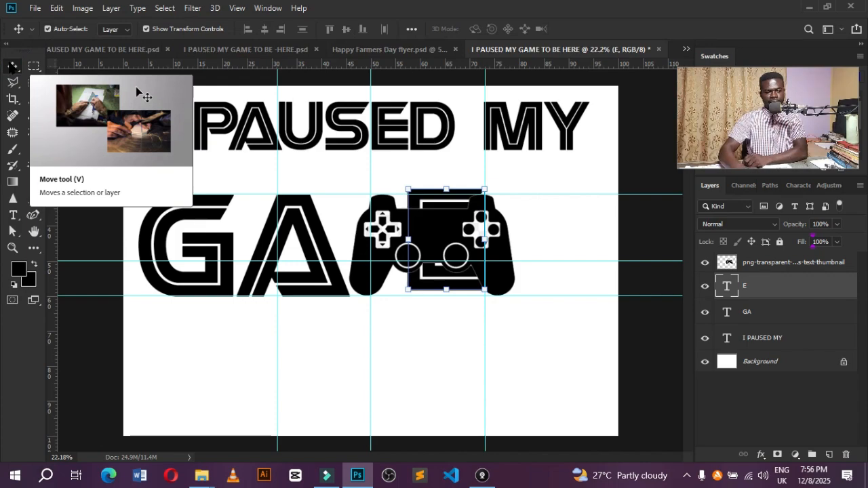
# Move the "E" to the controller's right side, level with "GA" between the horizontal guides, and reduce the gap in coarse increments.
pyautogui.hotkey('shift', 'Right')
pyautogui.hotkey('shift', 'Right')
pyautogui.hotkey('shift', 'Right')
pyautogui.hotkey('shift', 'Right')
pyautogui.hotkey('shift', 'Right')
pyautogui.hotkey('shift', 'Right')
pyautogui.hotkey('shift', 'Right')
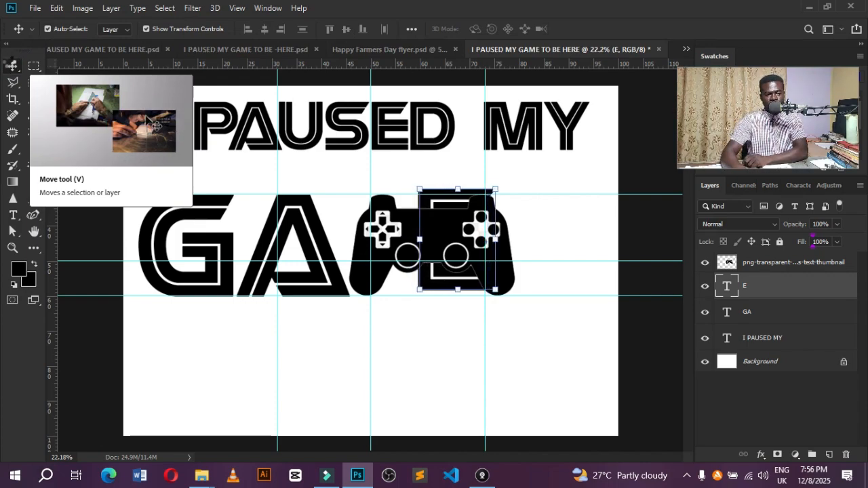
pyautogui.hotkey('shift', 'Right')
pyautogui.hotkey('shift', 'Right')
pyautogui.hotkey('shift', 'Right')
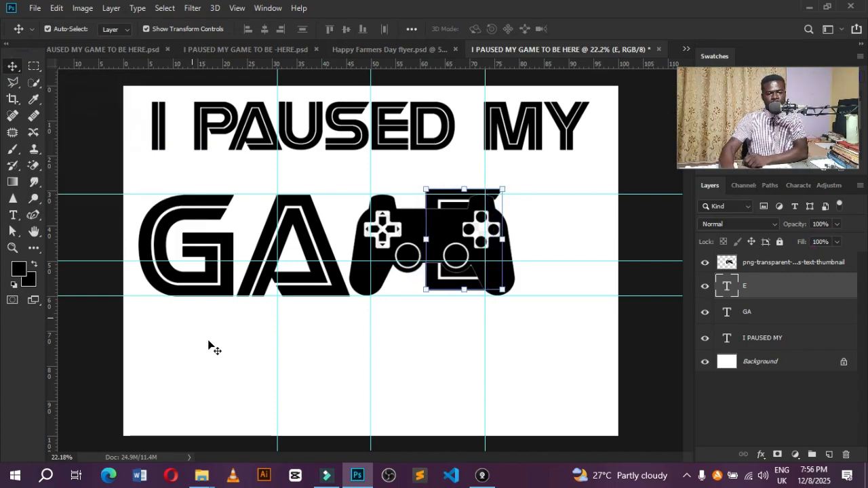
pyautogui.click(468, 343)
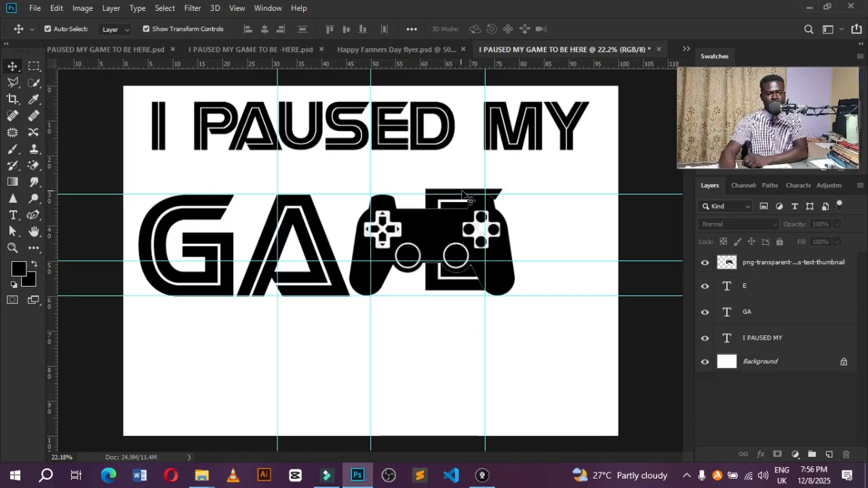
pyautogui.moveTo(461, 191); pyautogui.dragTo(563, 203)
pyautogui.hotkey('shift', 'Left')
pyautogui.hotkey('shift', 'Left')
pyautogui.hotkey('shift', 'Left')
pyautogui.hotkey('shift', 'Left')
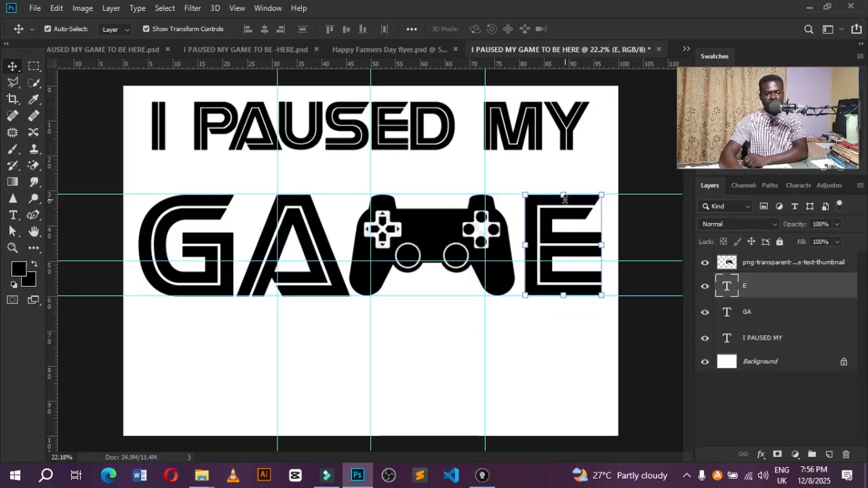
pyautogui.hotkey('shift', 'Left')
pyautogui.hotkey('shift', 'Left')
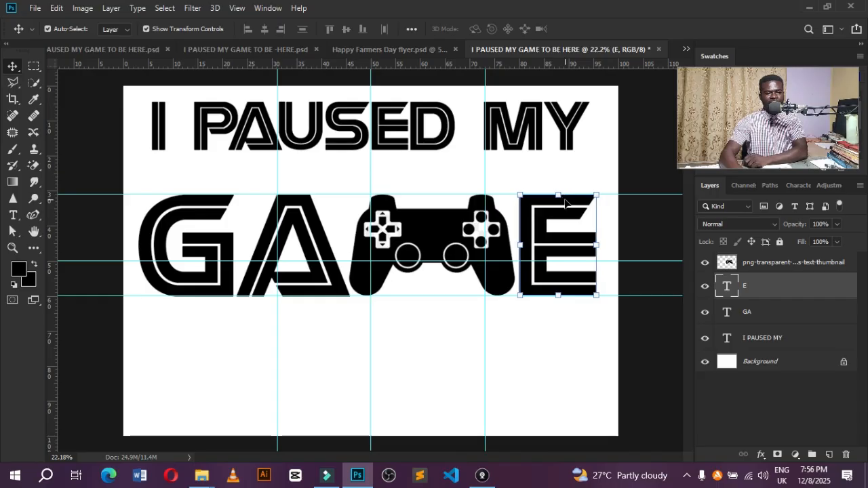
# Fine-tune the horizontal position of the "E" in small increments so it sits close beside the controller.
pyautogui.press('Right')
pyautogui.press('Right')
pyautogui.press('Right')
pyautogui.press('Right')
pyautogui.press('Right')
pyautogui.press('Right')
pyautogui.press('Right')
pyautogui.press('Right')
pyautogui.press('Right')
pyautogui.press('Right')
pyautogui.press('Left')
pyautogui.press('Left')
pyautogui.press('Left')
pyautogui.press('Left')
pyautogui.press('Left')
pyautogui.press('Left')
pyautogui.press('Left')
pyautogui.press('Left')
pyautogui.press('Left')
pyautogui.press('Left')
pyautogui.press('Left')
pyautogui.press('Left')
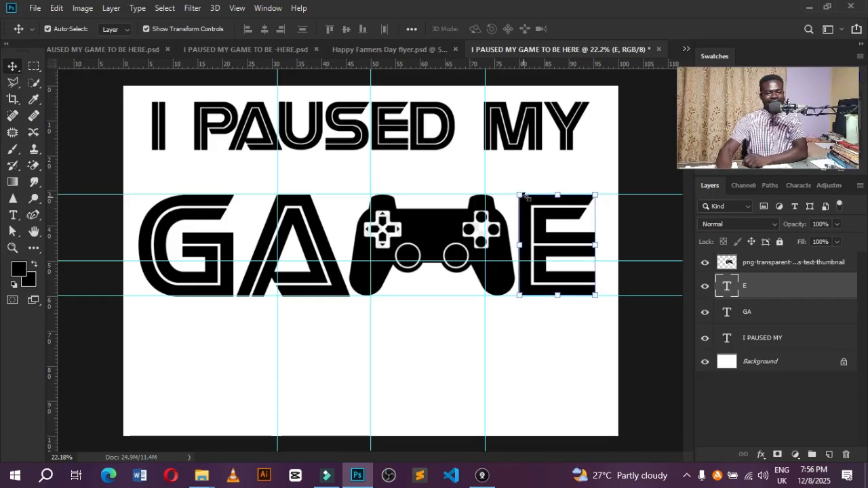
# Check the finished reference design, and duplicate the "I PAUSED MY" text straight down to just below the GAME line.
pyautogui.click(358, 124)
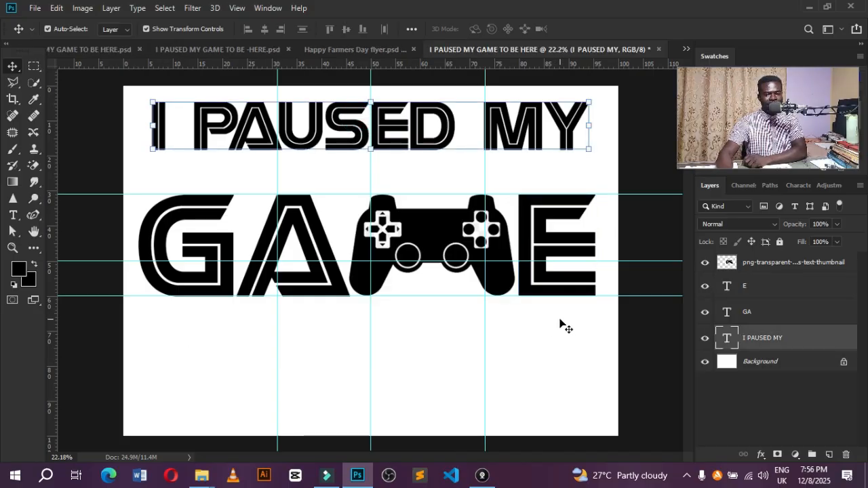
pyautogui.click(102, 53)
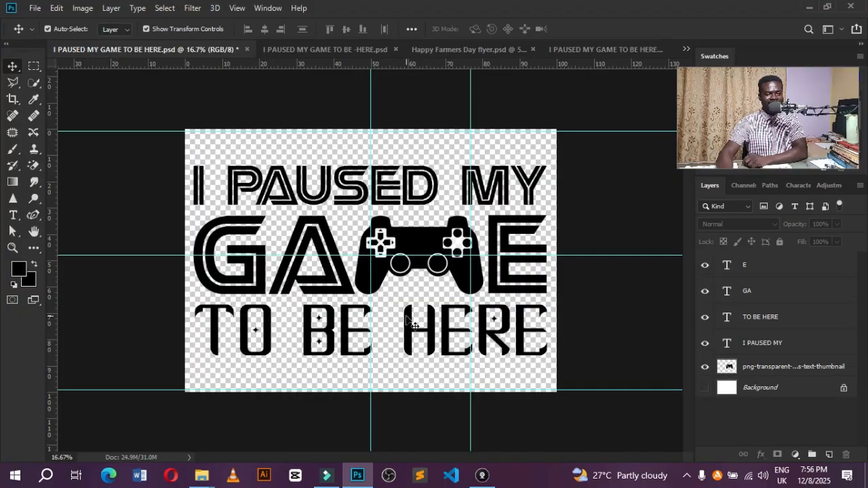
pyautogui.click(585, 51)
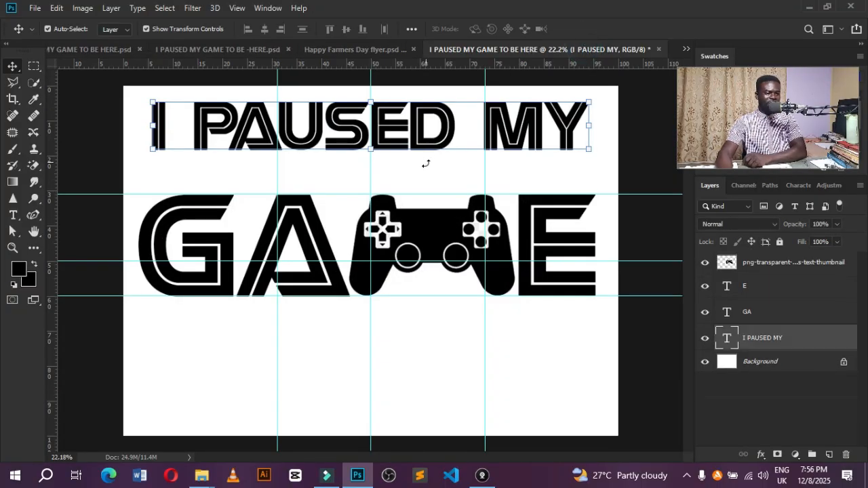
pyautogui.press('ctrl')
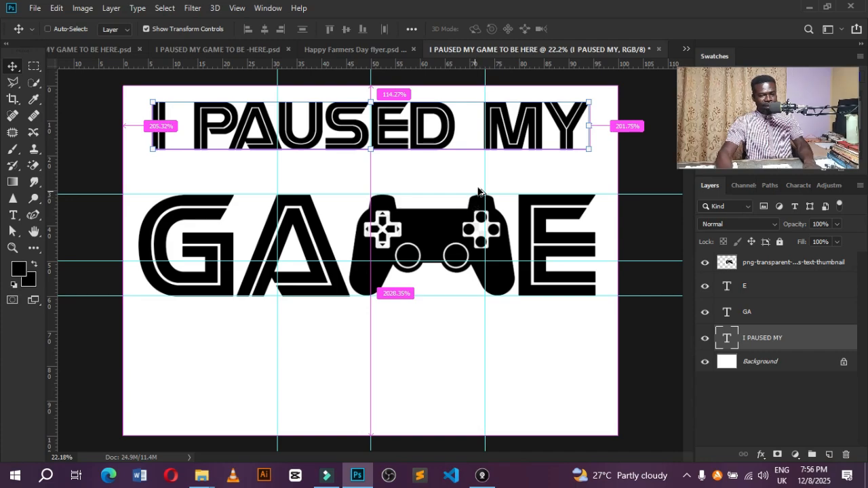
pyautogui.press('alt')
pyautogui.moveTo(606, 110); pyautogui.dragTo(609, 311)
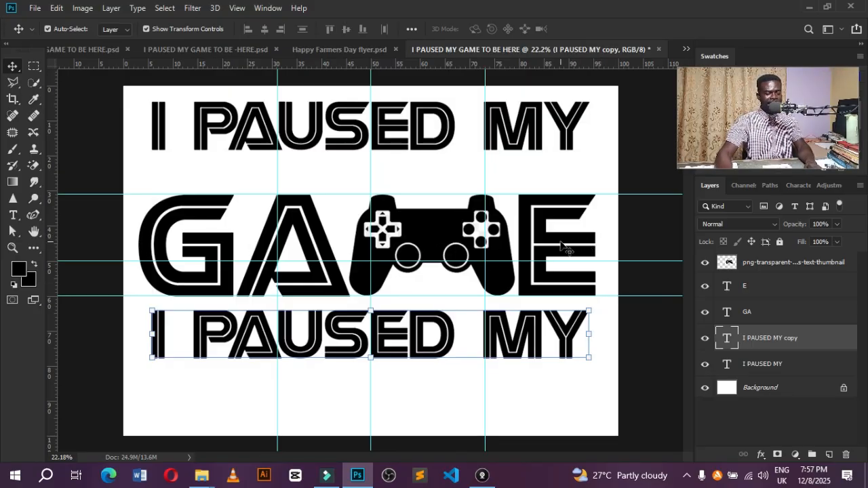
# Replace the text of the duplicated bottom line with "TO BE HERE".
pyautogui.click(14, 216)
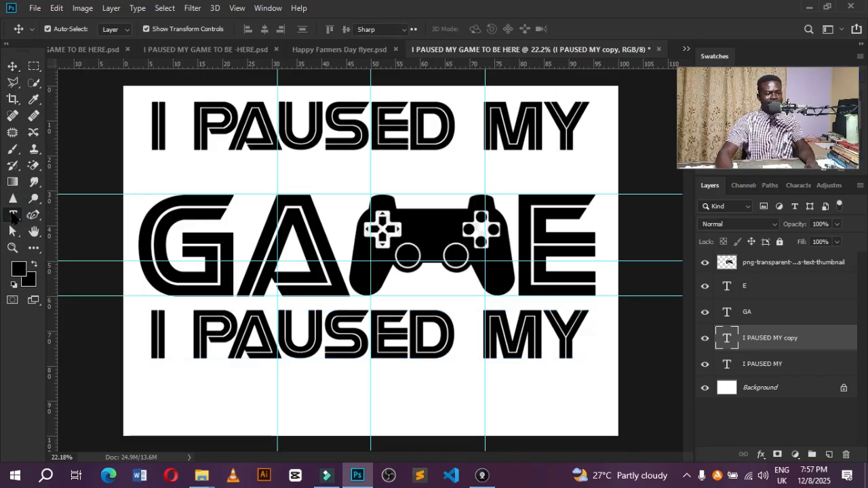
pyautogui.click(241, 333)
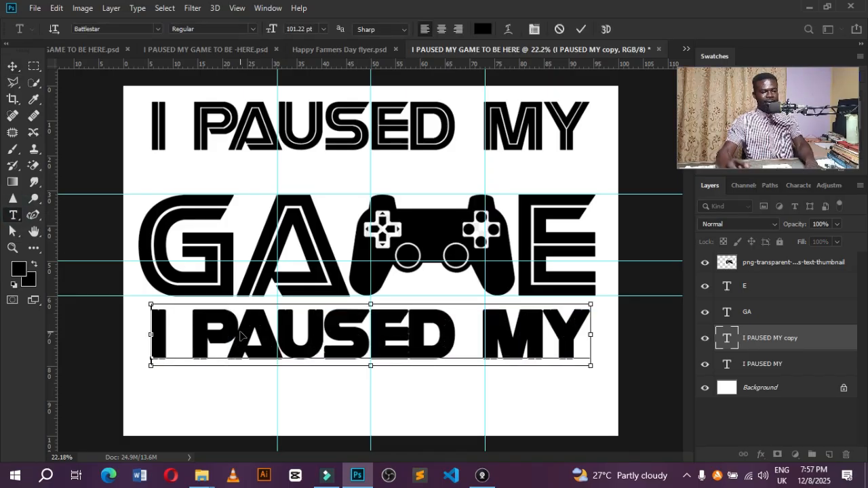
pyautogui.hotkey('ctrl', 'a')
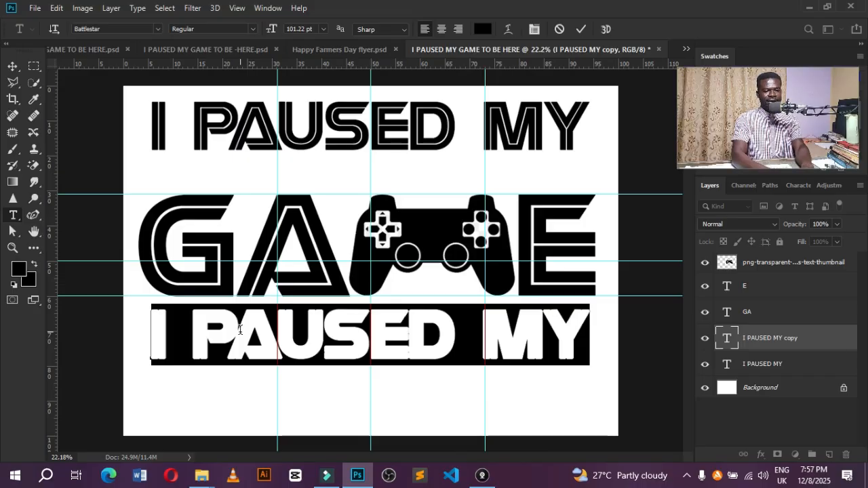
pyautogui.write('TO BE HE')
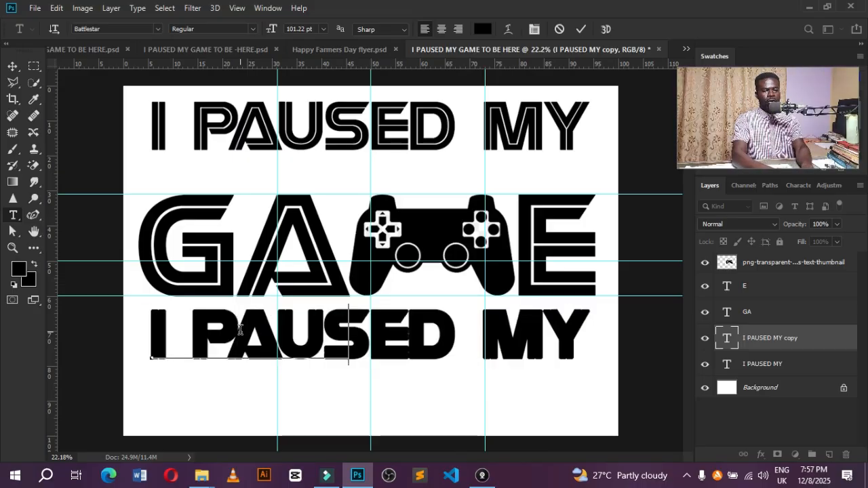
pyautogui.write('RE')
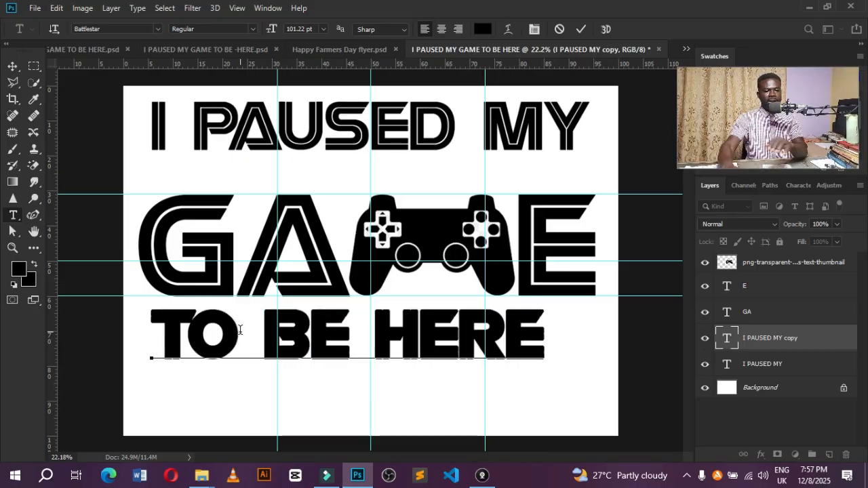
pyautogui.hotkey('ctrl', 'Return')
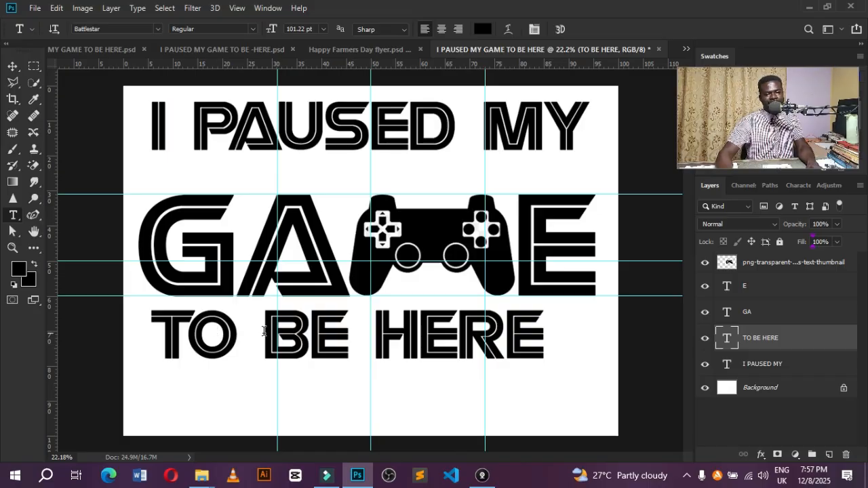
# Check the bottom line's font in the reference design and set "TO BE HERE" to Thempo New St Regular.
pyautogui.click(96, 51)
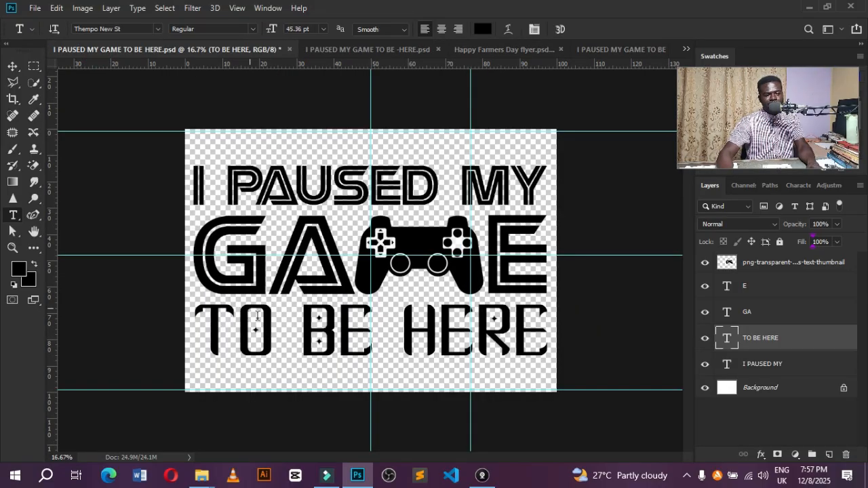
pyautogui.click(624, 49)
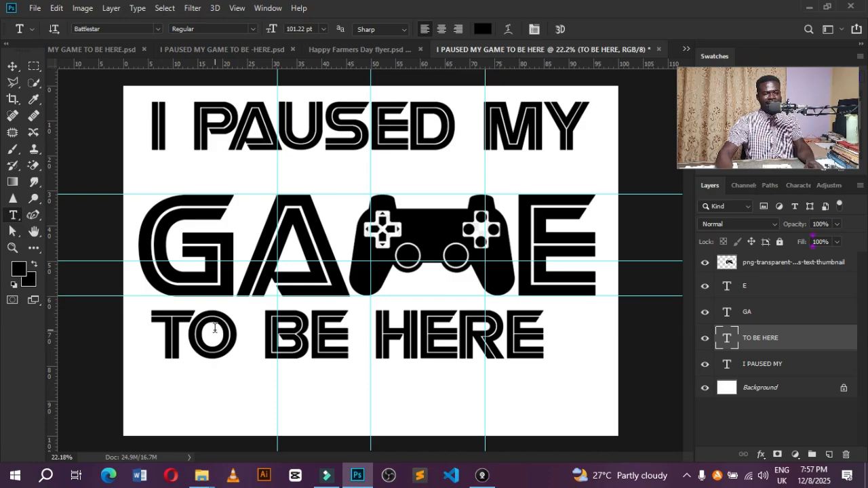
pyautogui.click(216, 332)
pyautogui.hotkey('ctrl', 'a')
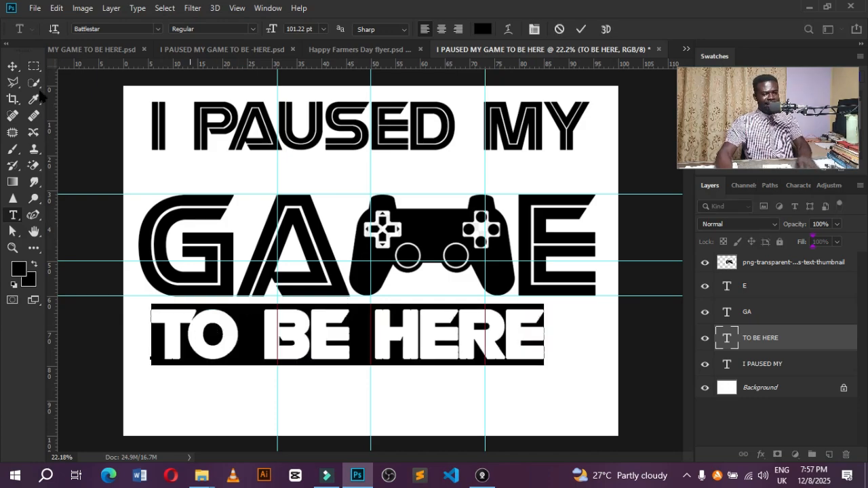
pyautogui.click(118, 31)
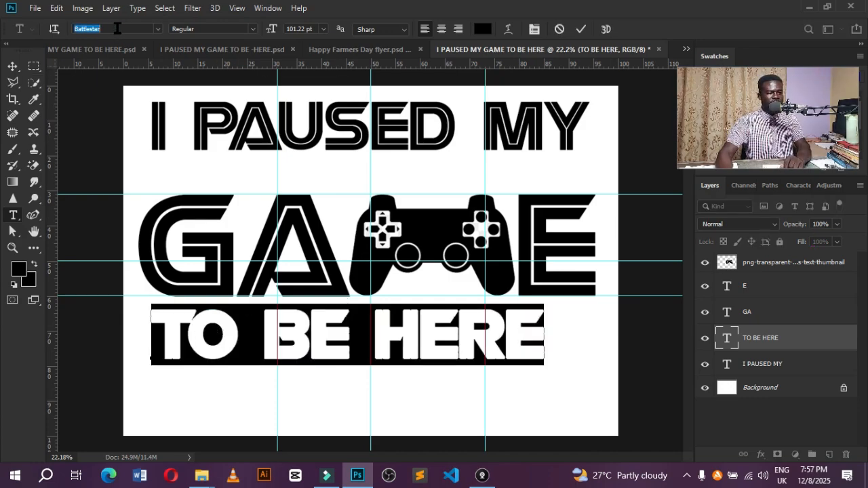
pyautogui.write('THEMP')
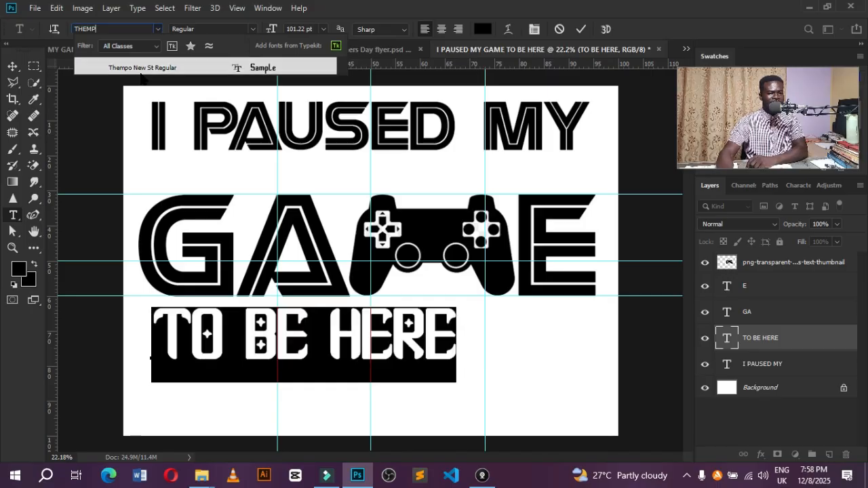
pyautogui.click(145, 70)
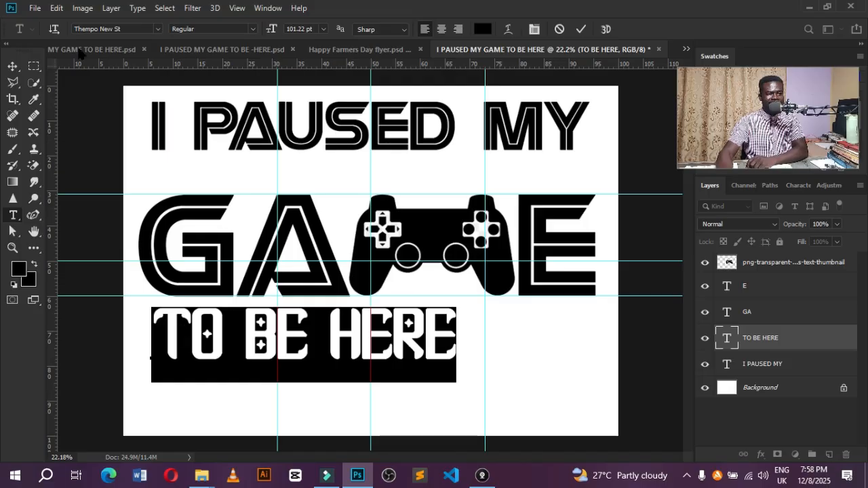
pyautogui.click(580, 30)
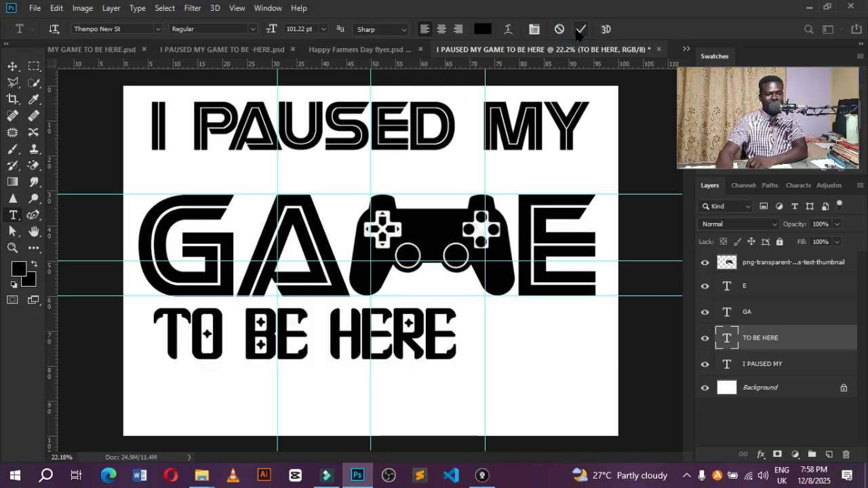
# Scale "TO BE HERE" proportionally to about 150% so its bounding box spans from the G's left edge to the E's right edge.
pyautogui.click(12, 66)
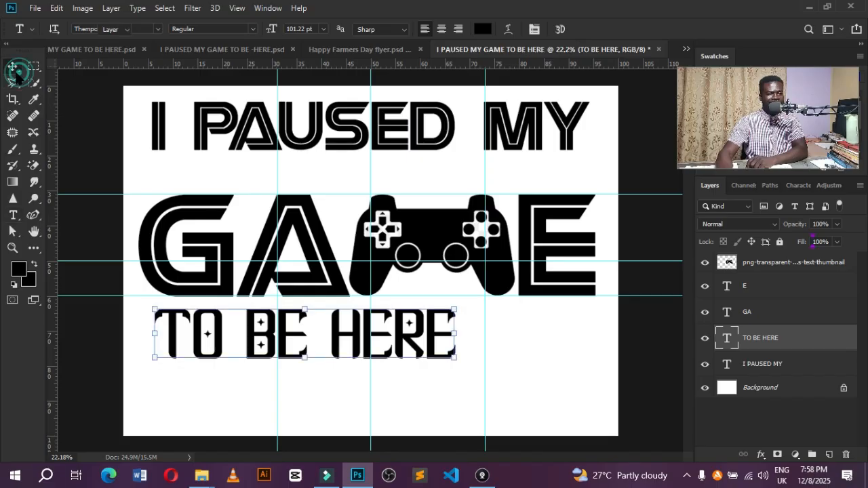
pyautogui.click(451, 335)
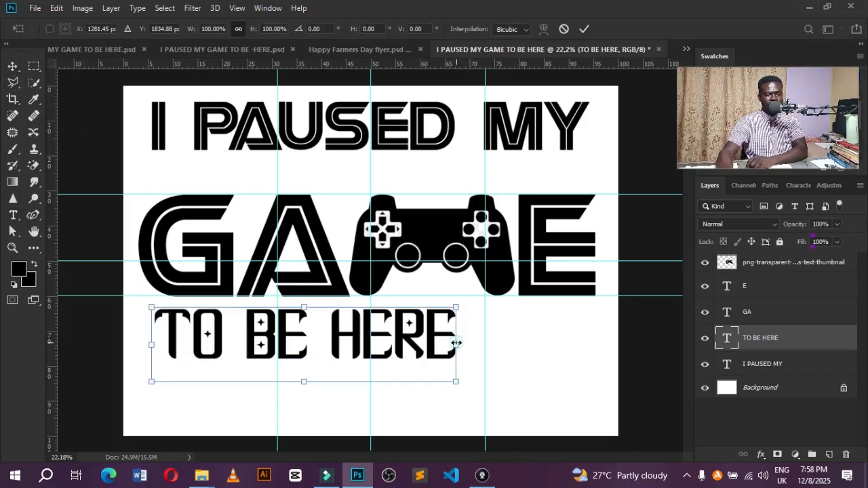
pyautogui.moveTo(457, 343); pyautogui.dragTo(598, 330)
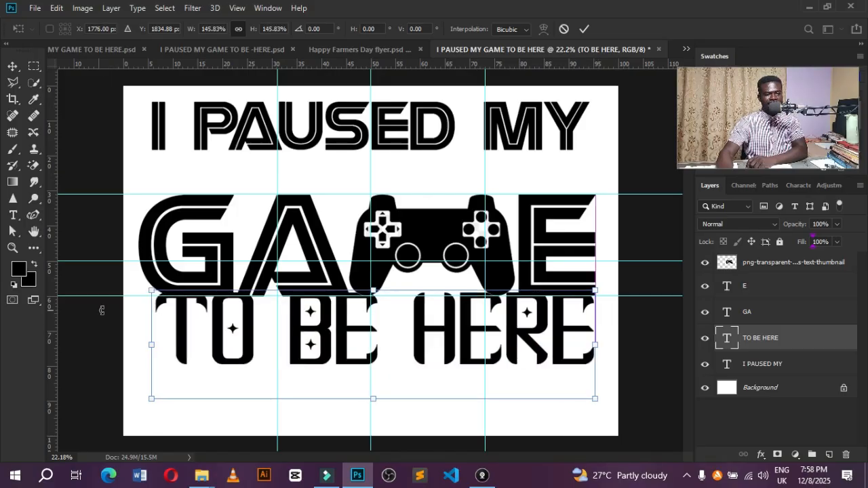
pyautogui.moveTo(150, 345); pyautogui.dragTo(141, 349)
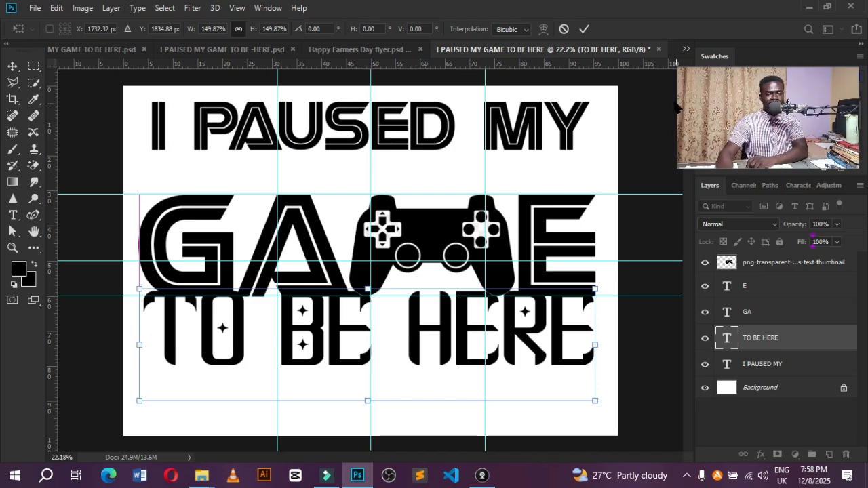
pyautogui.click(584, 29)
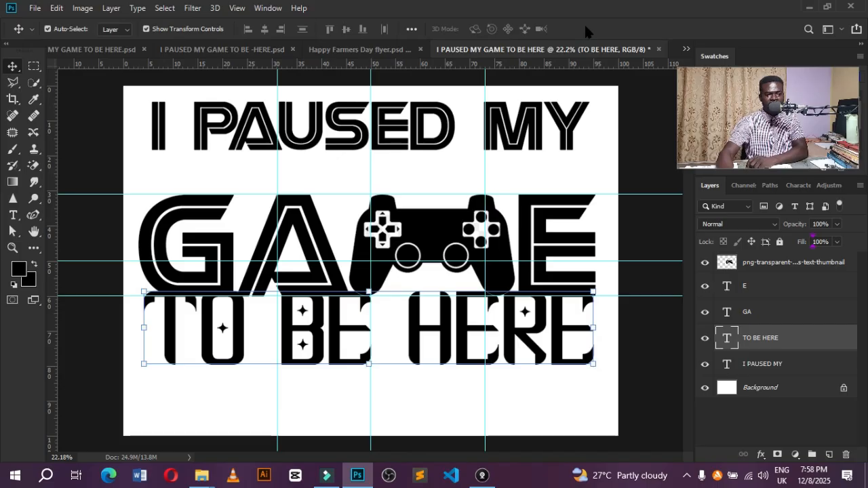
# Nudge "TO BE HERE" straight down until a small, clear gap separates it from the GAME line.
pyautogui.press('Down')
pyautogui.press('Down')
pyautogui.press('Down')
pyautogui.press('Down')
pyautogui.press('Down')
pyautogui.press('Down')
pyautogui.press('Down')
pyautogui.press('Down')
pyautogui.press('Down')
pyautogui.press('Down')
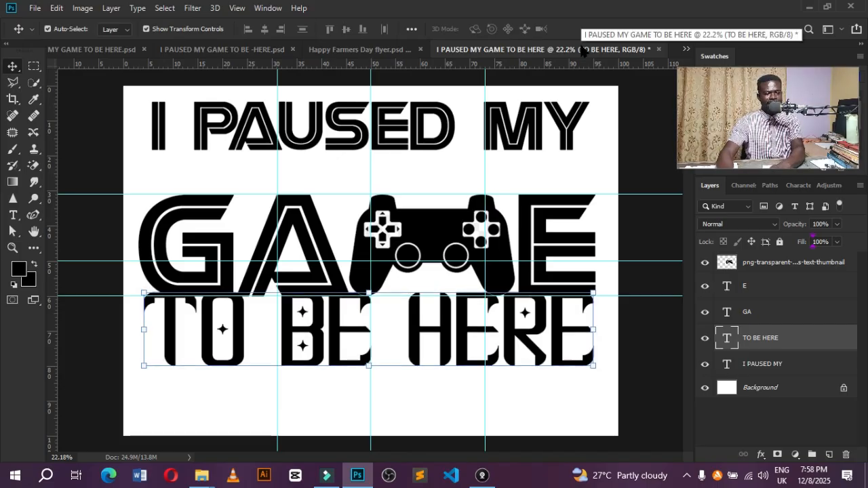
pyautogui.press('Down')
pyautogui.press('Down')
pyautogui.press('Down')
pyautogui.press('Down')
pyautogui.press('Down')
pyautogui.press('Down')
pyautogui.press('Down')
pyautogui.press('Down')
pyautogui.press('Down')
pyautogui.press('Down')
pyautogui.press('Down')
pyautogui.press('Down')
pyautogui.press('Down')
pyautogui.press('Down')
pyautogui.press('Down')
pyautogui.press('Down')
pyautogui.press('Down')
pyautogui.press('Down')
pyautogui.press('Down')
pyautogui.press('Down')
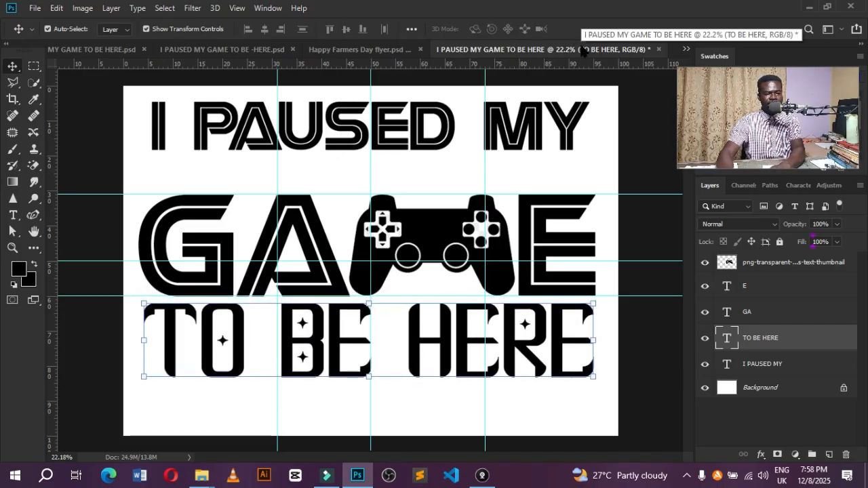
pyautogui.press('Down')
pyautogui.press('Down')
pyautogui.press('Down')
pyautogui.press('Down')
pyautogui.press('Down')
pyautogui.press('Down')
pyautogui.press('Down')
pyautogui.press('Down')
pyautogui.press('Down')
pyautogui.press('Down')
pyautogui.press('Down')
pyautogui.press('Down')
pyautogui.press('Down')
pyautogui.press('Down')
pyautogui.press('Down')
pyautogui.press('Down')
pyautogui.press('Down')
pyautogui.press('Down')
pyautogui.press('Down')
pyautogui.press('Down')
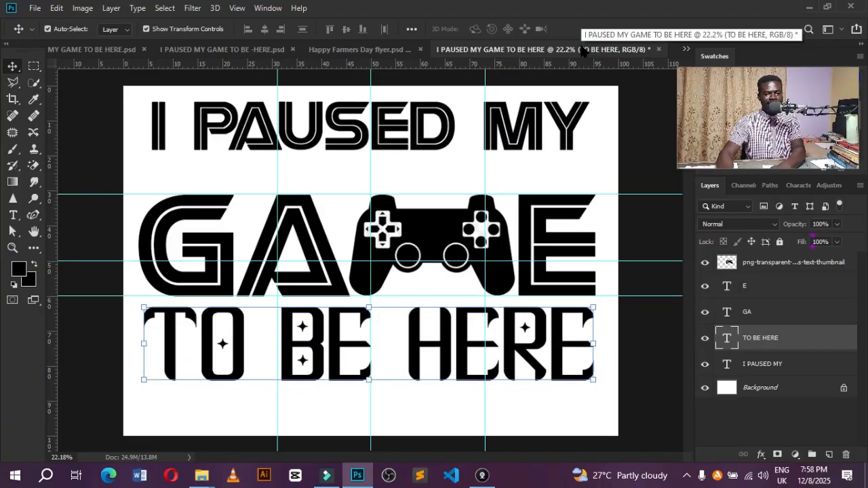
pyautogui.press('Down')
pyautogui.press('Down')
pyautogui.press('Down')
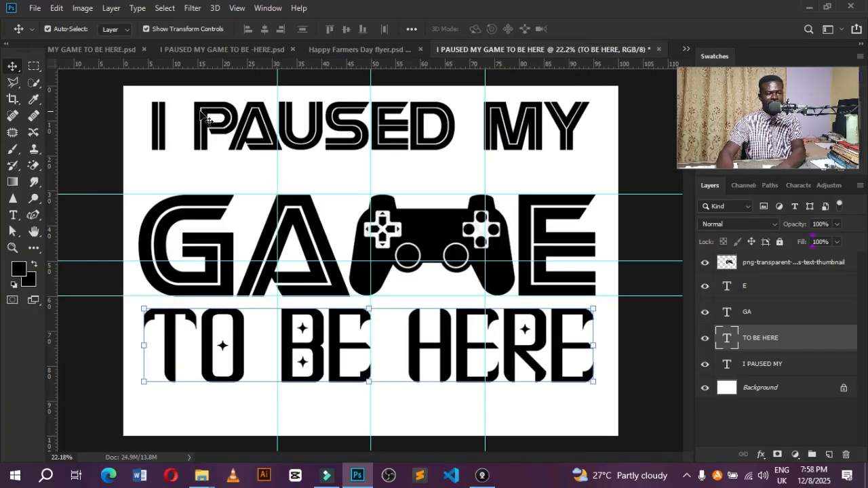
# Nudge "I PAUSED MY" straight down until it sits just above GAME with a small gap.
pyautogui.click(204, 117)
pyautogui.press('Down')
pyautogui.press('Down')
pyautogui.press('Down')
pyautogui.press('Down')
pyautogui.press('Down')
pyautogui.press('Down')
pyautogui.press('Down')
pyautogui.press('Down')
pyautogui.press('Down')
pyautogui.press('Down')
pyautogui.press('Down')
pyautogui.press('Down')
pyautogui.press('Down')
pyautogui.press('Down')
pyautogui.press('Down')
pyautogui.press('Down')
pyautogui.press('Down')
pyautogui.press('Down')
pyautogui.press('Down')
pyautogui.press('Down')
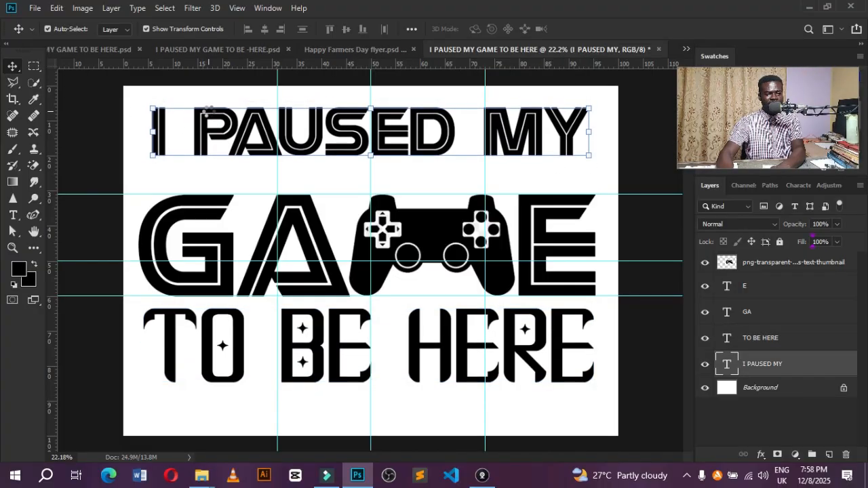
pyautogui.press('Down')
pyautogui.press('Down')
pyautogui.press('Down')
pyautogui.press('Down')
pyautogui.press('Down')
pyautogui.press('Down')
pyautogui.press('Down')
pyautogui.press('Down')
pyautogui.press('Down')
pyautogui.press('Down')
pyautogui.press('Down')
pyautogui.press('Down')
pyautogui.press('Down')
pyautogui.press('Down')
pyautogui.press('Down')
pyautogui.press('Down')
pyautogui.press('Down')
pyautogui.press('Down')
pyautogui.press('Down')
pyautogui.press('Down')
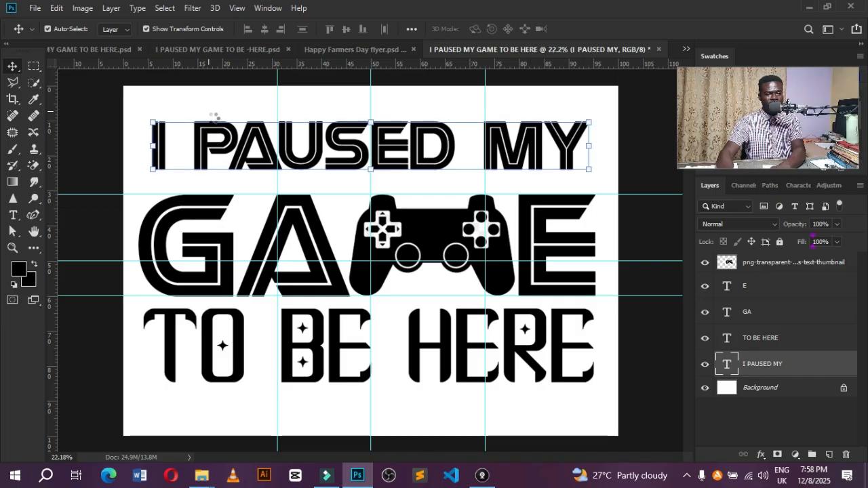
pyautogui.press('Down')
pyautogui.press('Down')
pyautogui.press('Down')
pyautogui.press('Down')
pyautogui.press('Down')
pyautogui.press('Down')
pyautogui.press('Down')
pyautogui.press('Down')
pyautogui.press('Down')
pyautogui.press('Down')
pyautogui.press('Down')
pyautogui.press('Down')
pyautogui.press('Down')
pyautogui.press('Down')
pyautogui.press('Down')
pyautogui.press('Down')
pyautogui.press('Down')
pyautogui.press('Down')
pyautogui.press('Down')
pyautogui.press('Down')
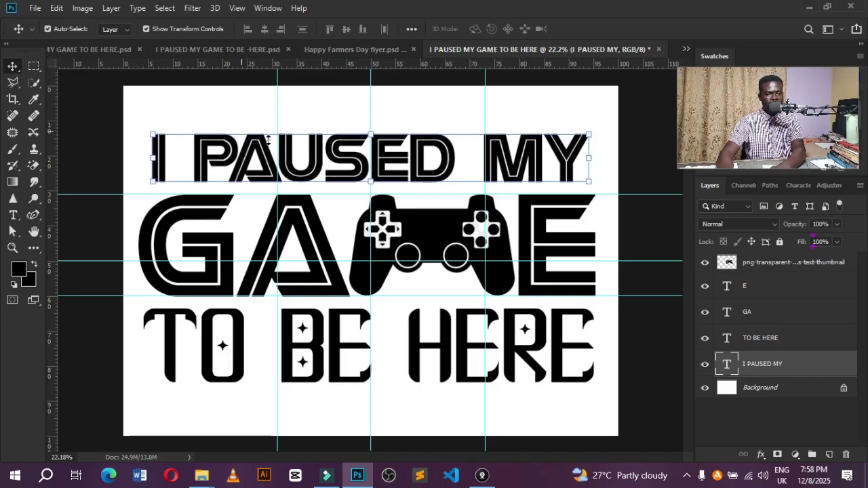
pyautogui.press('Down')
pyautogui.press('Down')
pyautogui.press('Down')
pyautogui.press('Down')
pyautogui.press('Down')
pyautogui.press('Down')
pyautogui.press('Down')
pyautogui.press('Down')
pyautogui.press('Down')
pyautogui.press('Down')
pyautogui.press('Down')
pyautogui.press('Down')
pyautogui.press('Down')
pyautogui.press('Down')
pyautogui.press('Down')
pyautogui.press('Down')
pyautogui.press('Down')
pyautogui.press('Down')
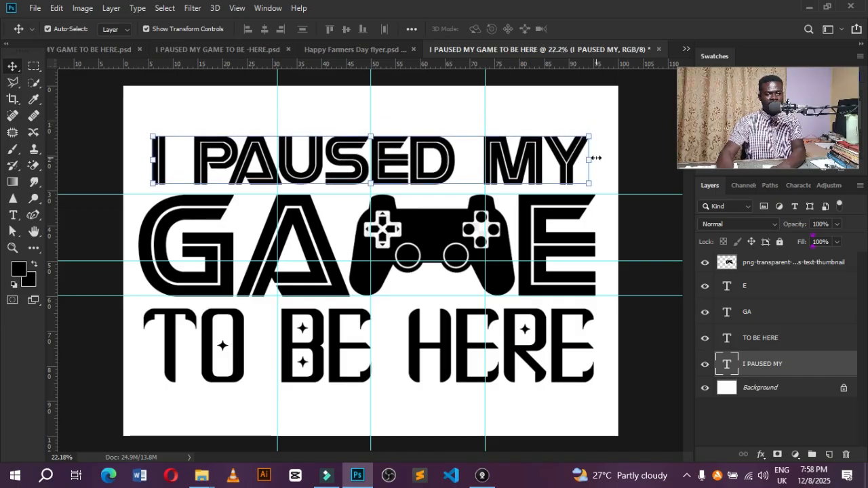
# Scale "I PAUSED MY" proportionally to about 104% so it spans from the G's left edge to the E's right edge.
pyautogui.click(596, 158)
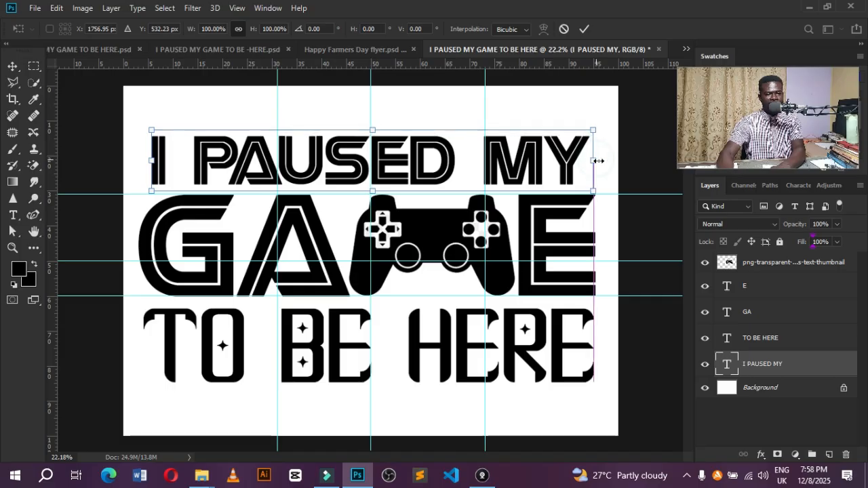
pyautogui.moveTo(598, 161); pyautogui.dragTo(601, 162)
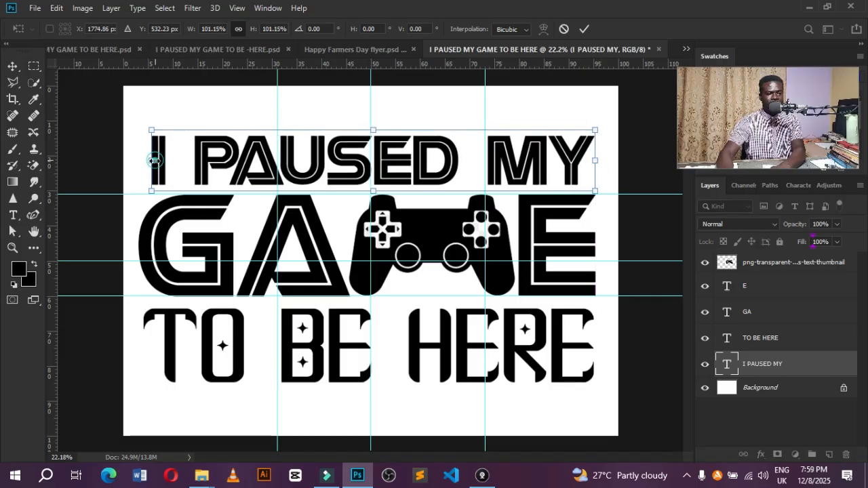
pyautogui.moveTo(152, 163); pyautogui.dragTo(140, 166)
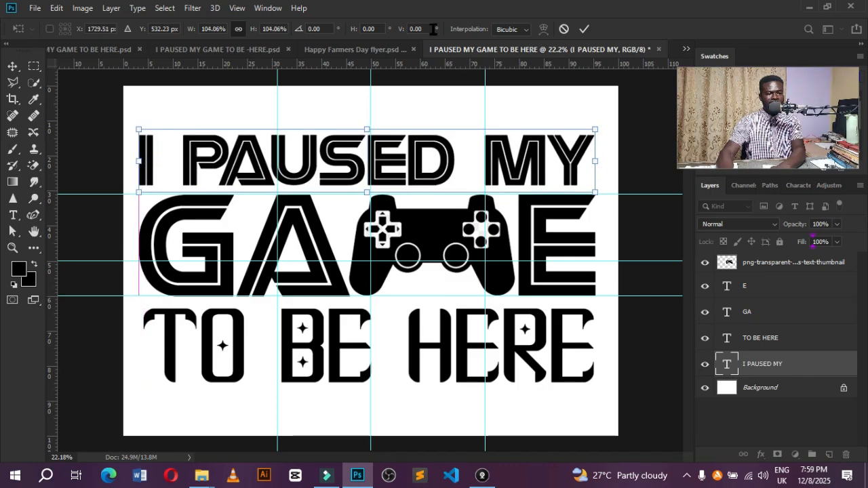
pyautogui.click(584, 30)
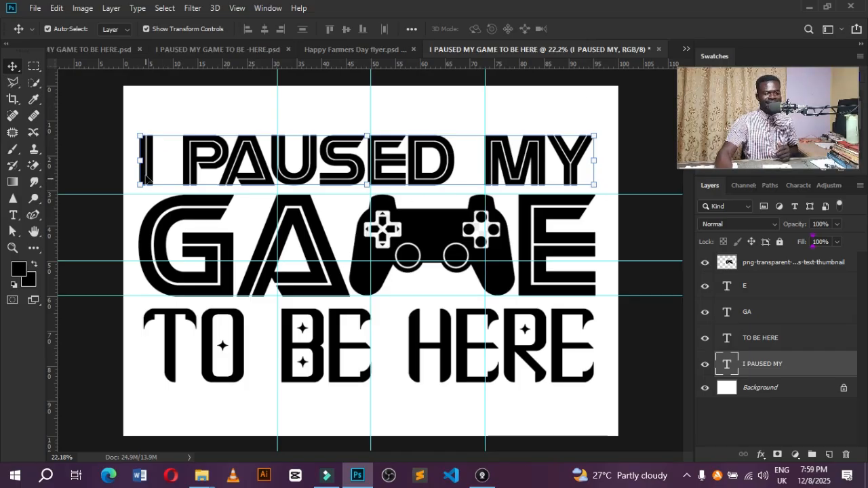
# Hide the guides and the selection's bounding box across the finished three-line design.
pyautogui.moveTo(178, 120); pyautogui.dragTo(523, 346)
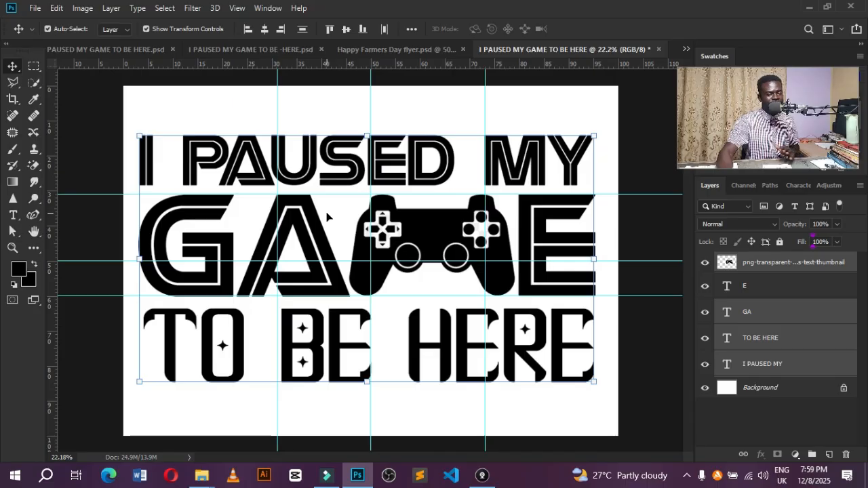
pyautogui.click(323, 328)
pyautogui.hotkey('ctrl', 'h')
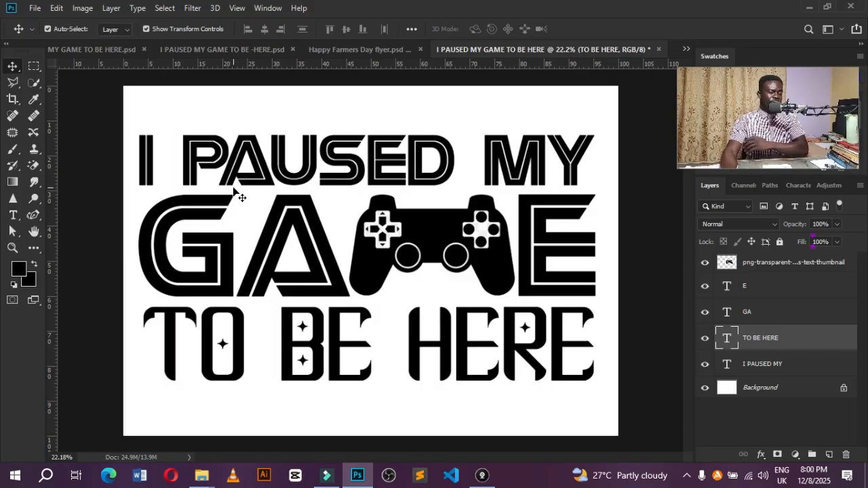
# Compare the design with and without its white Background layer, and leave that layer hidden for a transparent background.
pyautogui.click(706, 390)
pyautogui.click(706, 389)
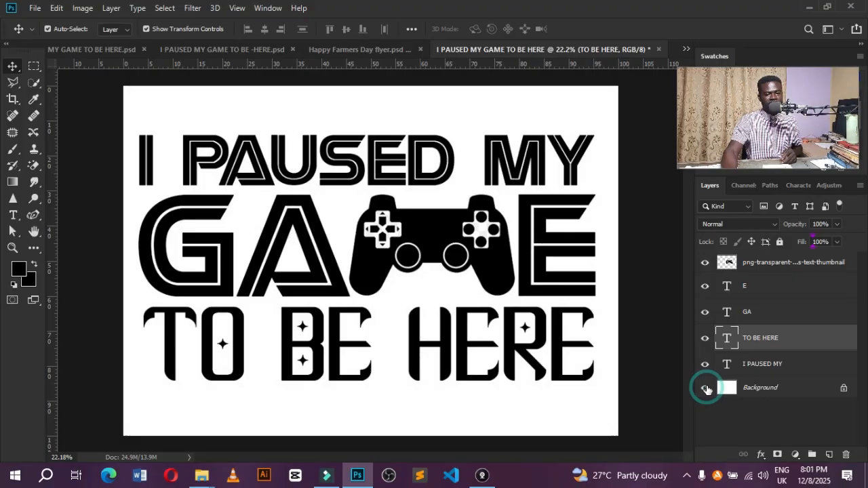
pyautogui.click(705, 389)
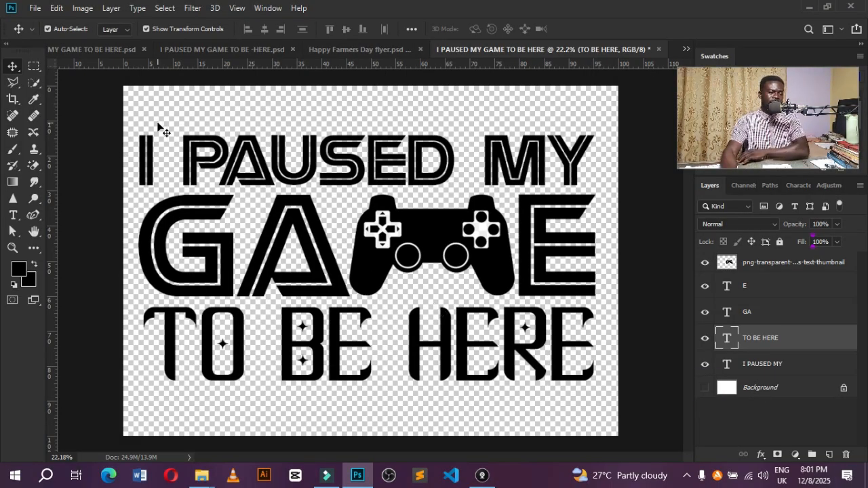
pyautogui.click(705, 388)
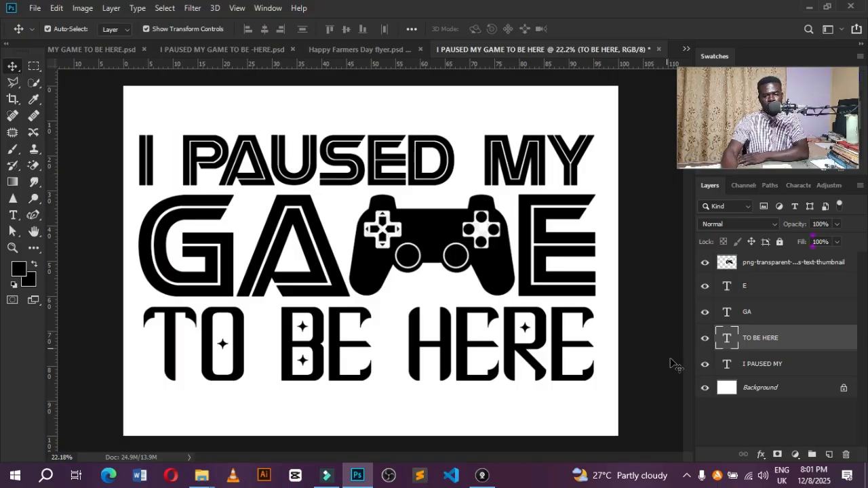
pyautogui.click(705, 389)
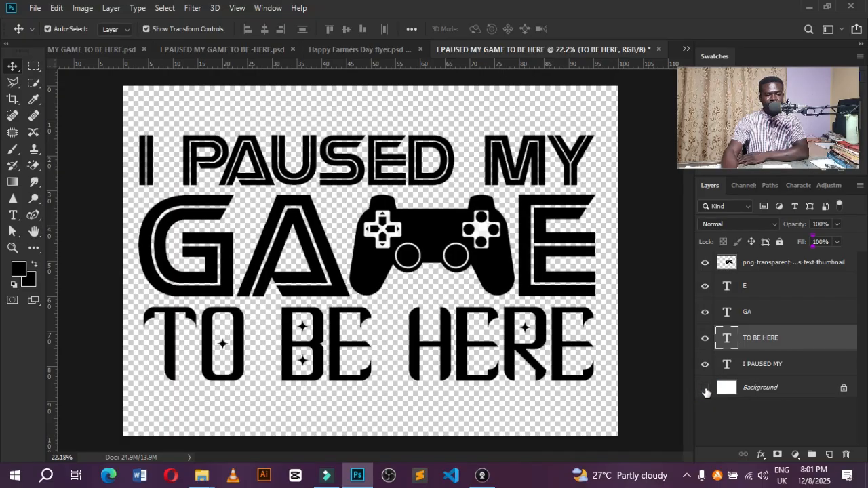